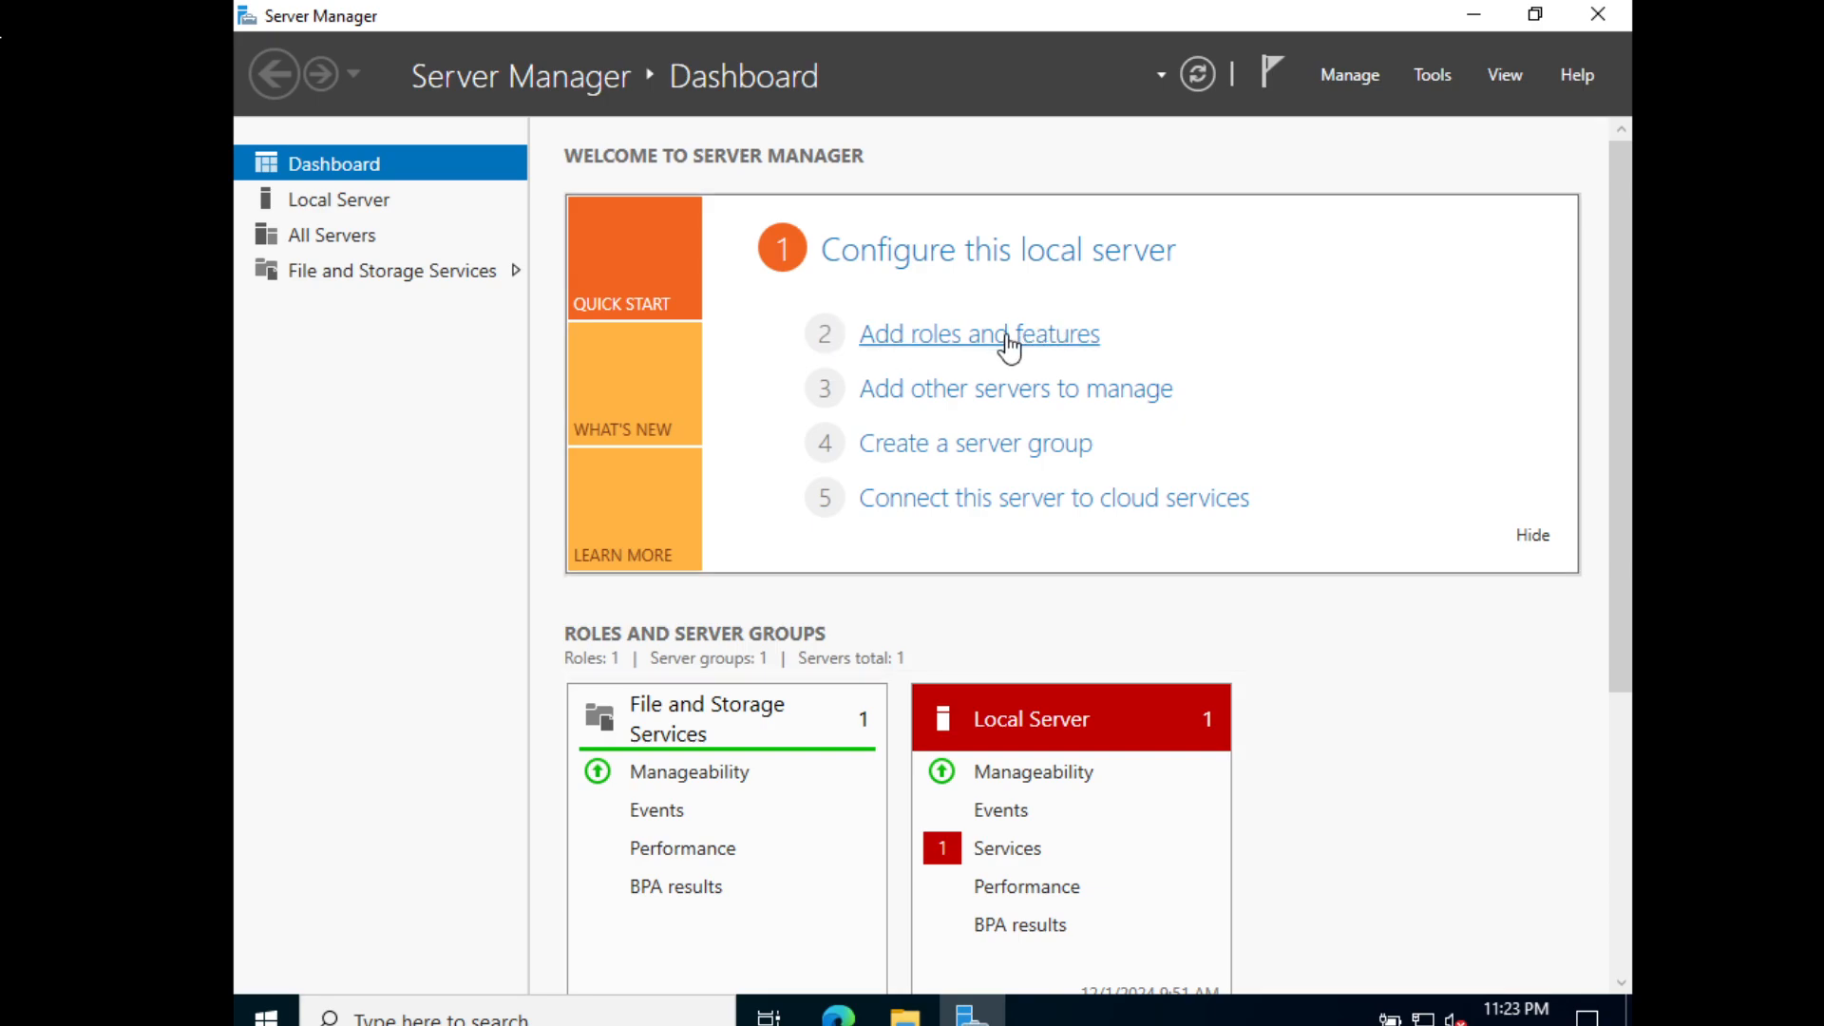
- Start adding roles and features with a role-based installation on the local server from the server pool
left_click(1009, 342)
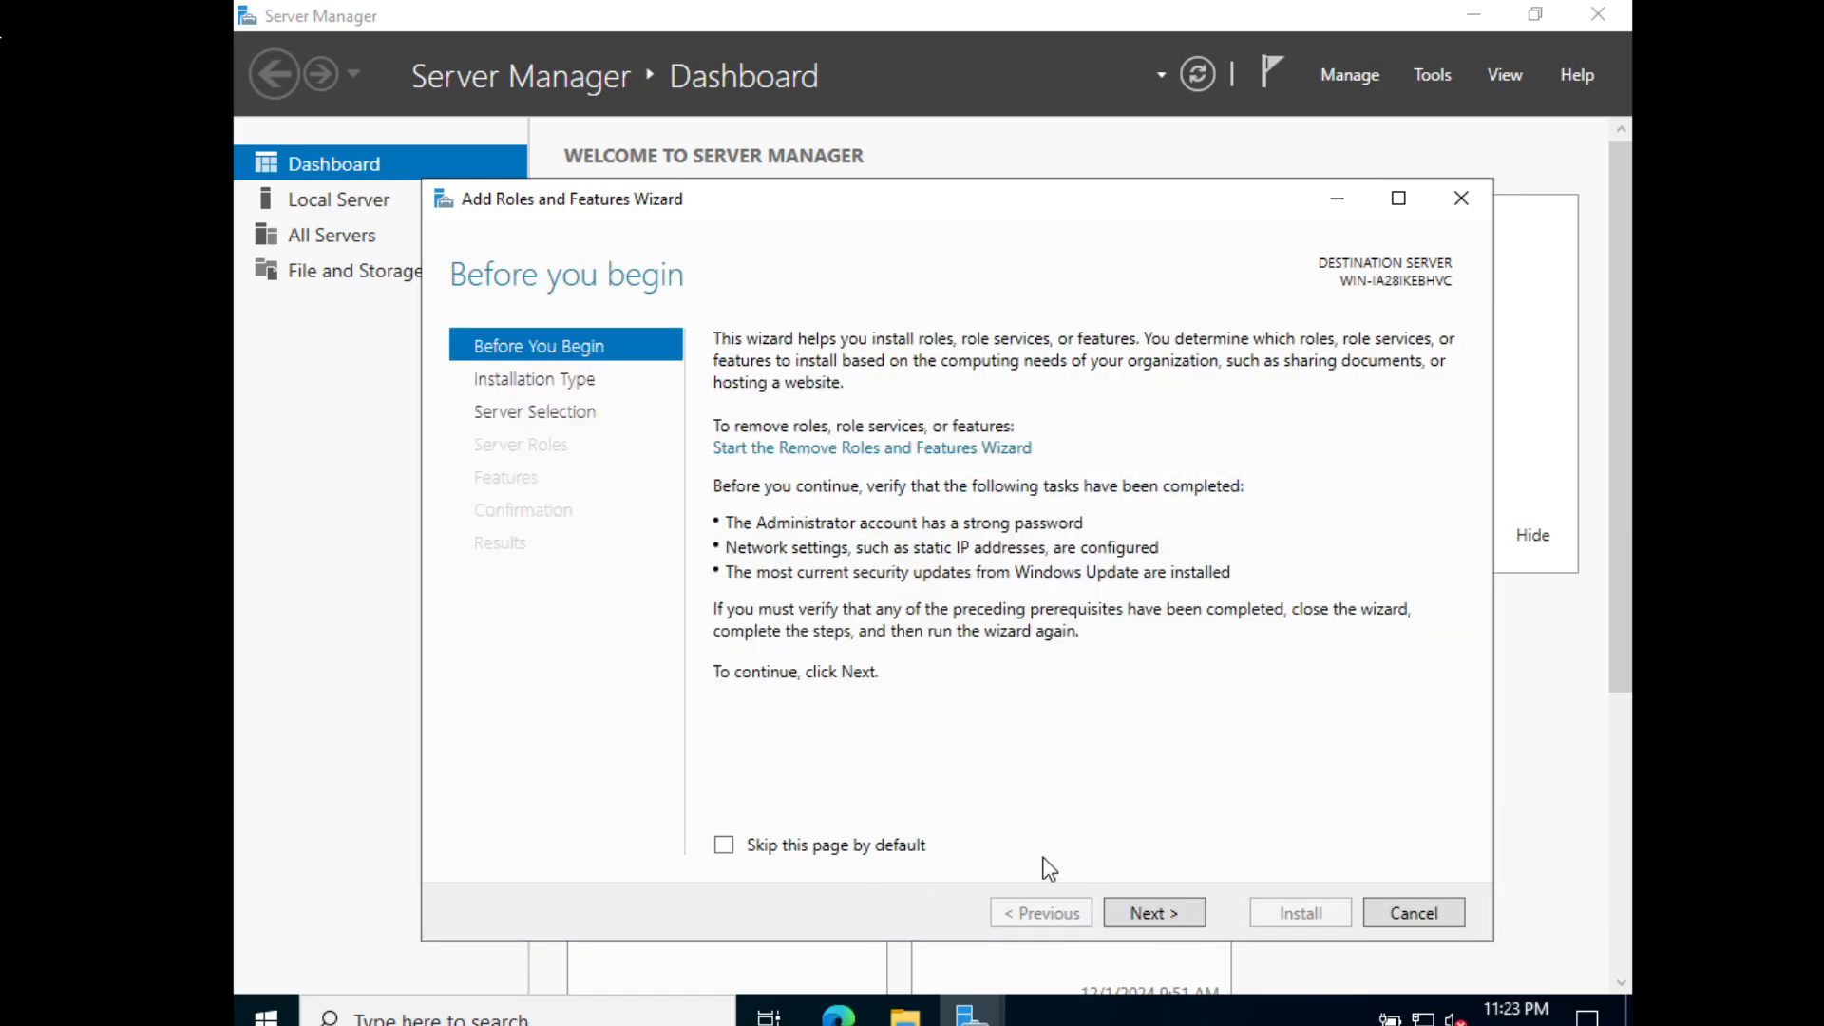
left_click(1142, 910)
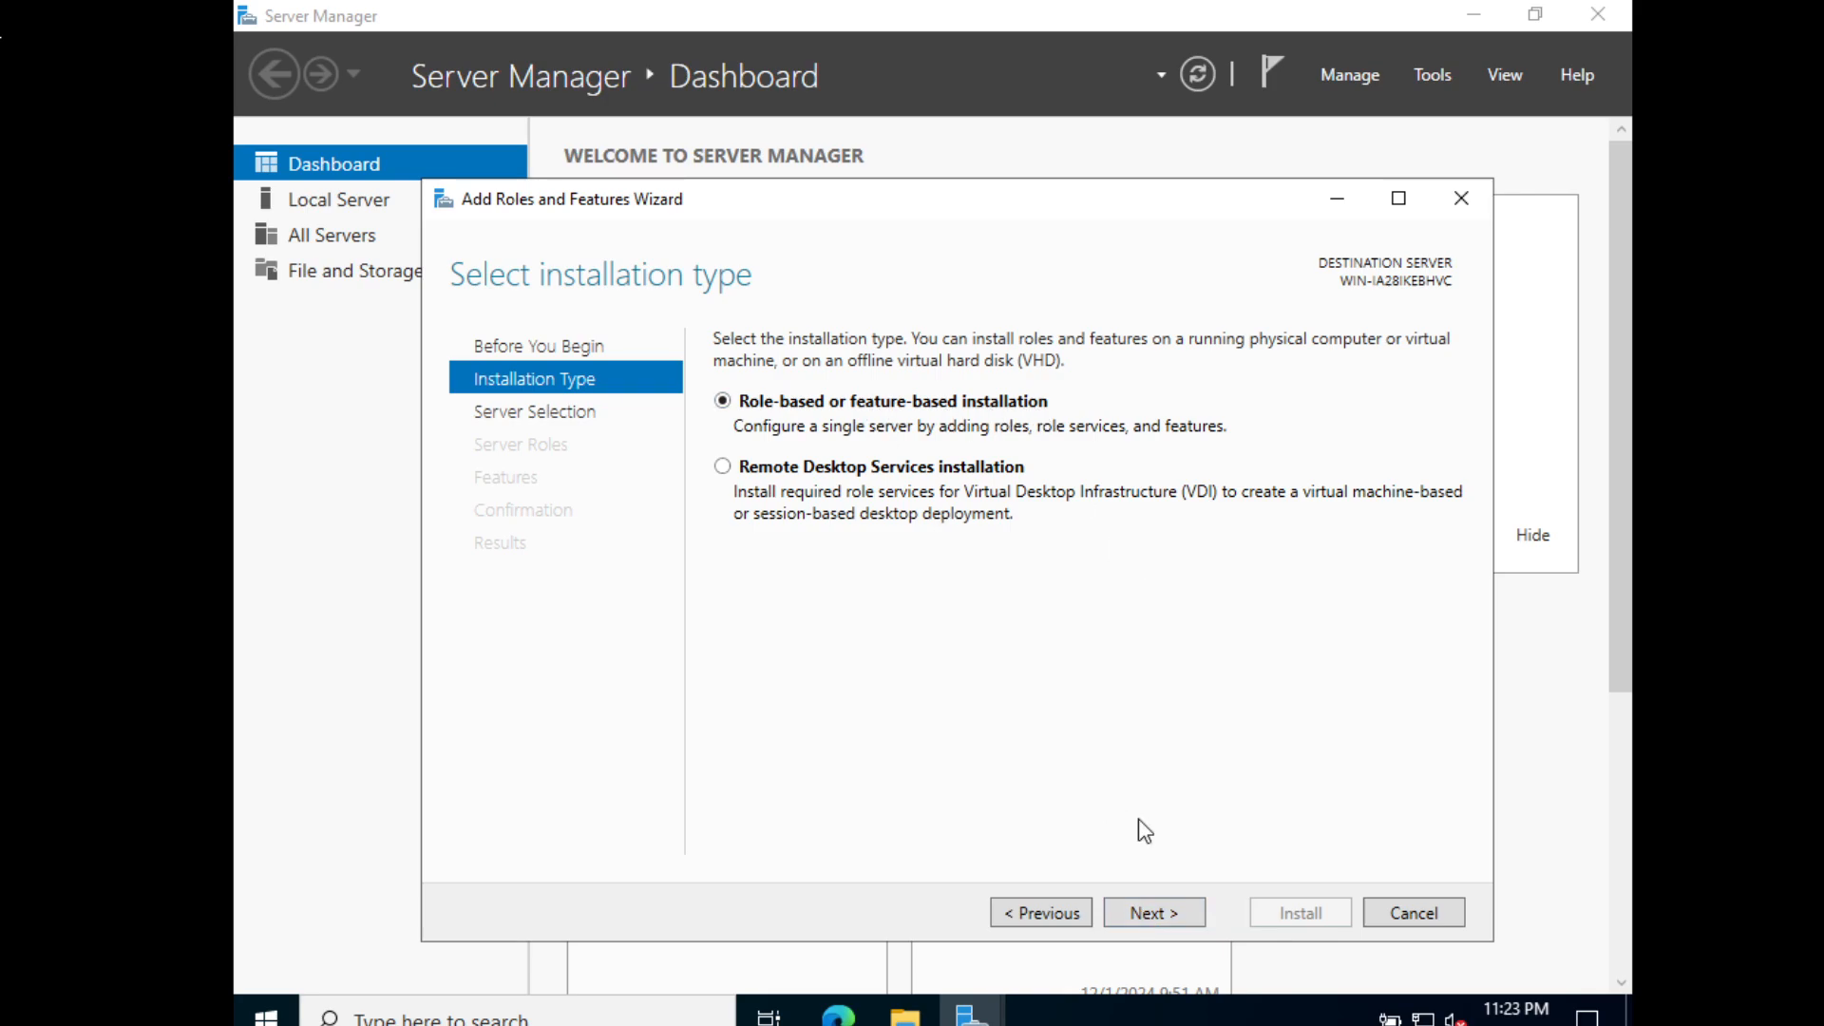
left_click(1153, 913)
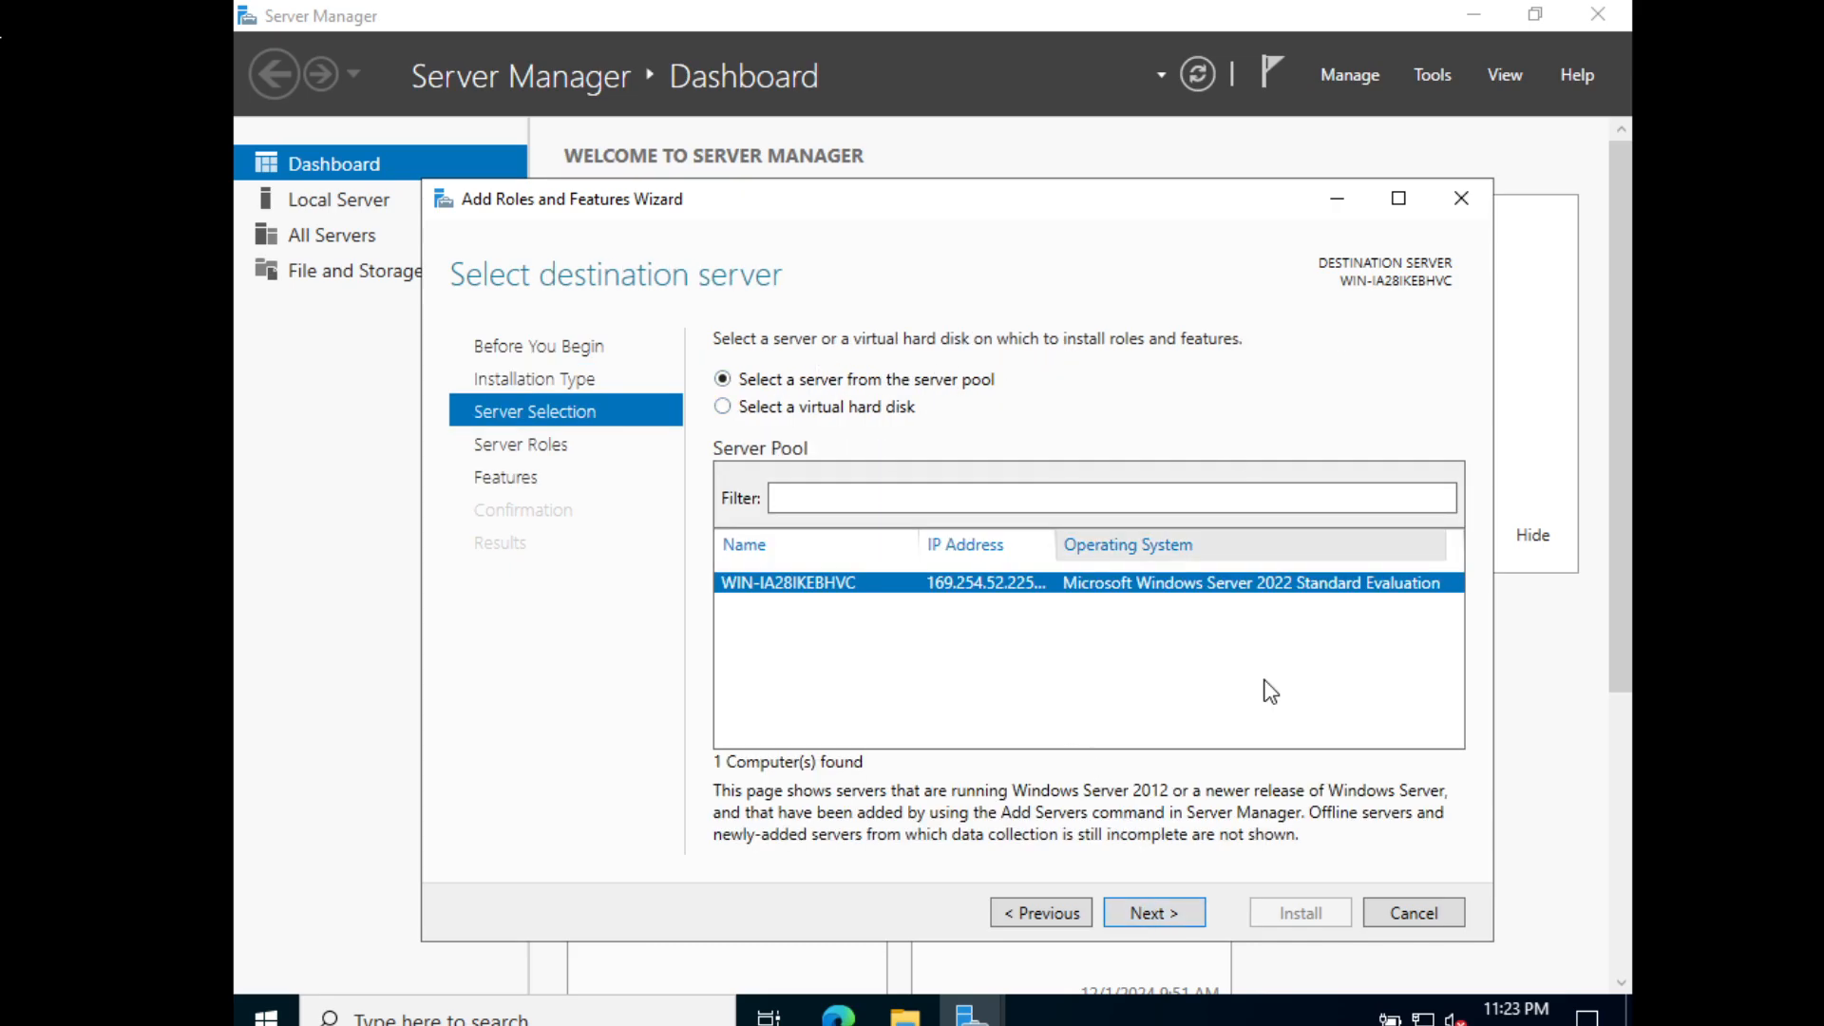
left_click(1147, 914)
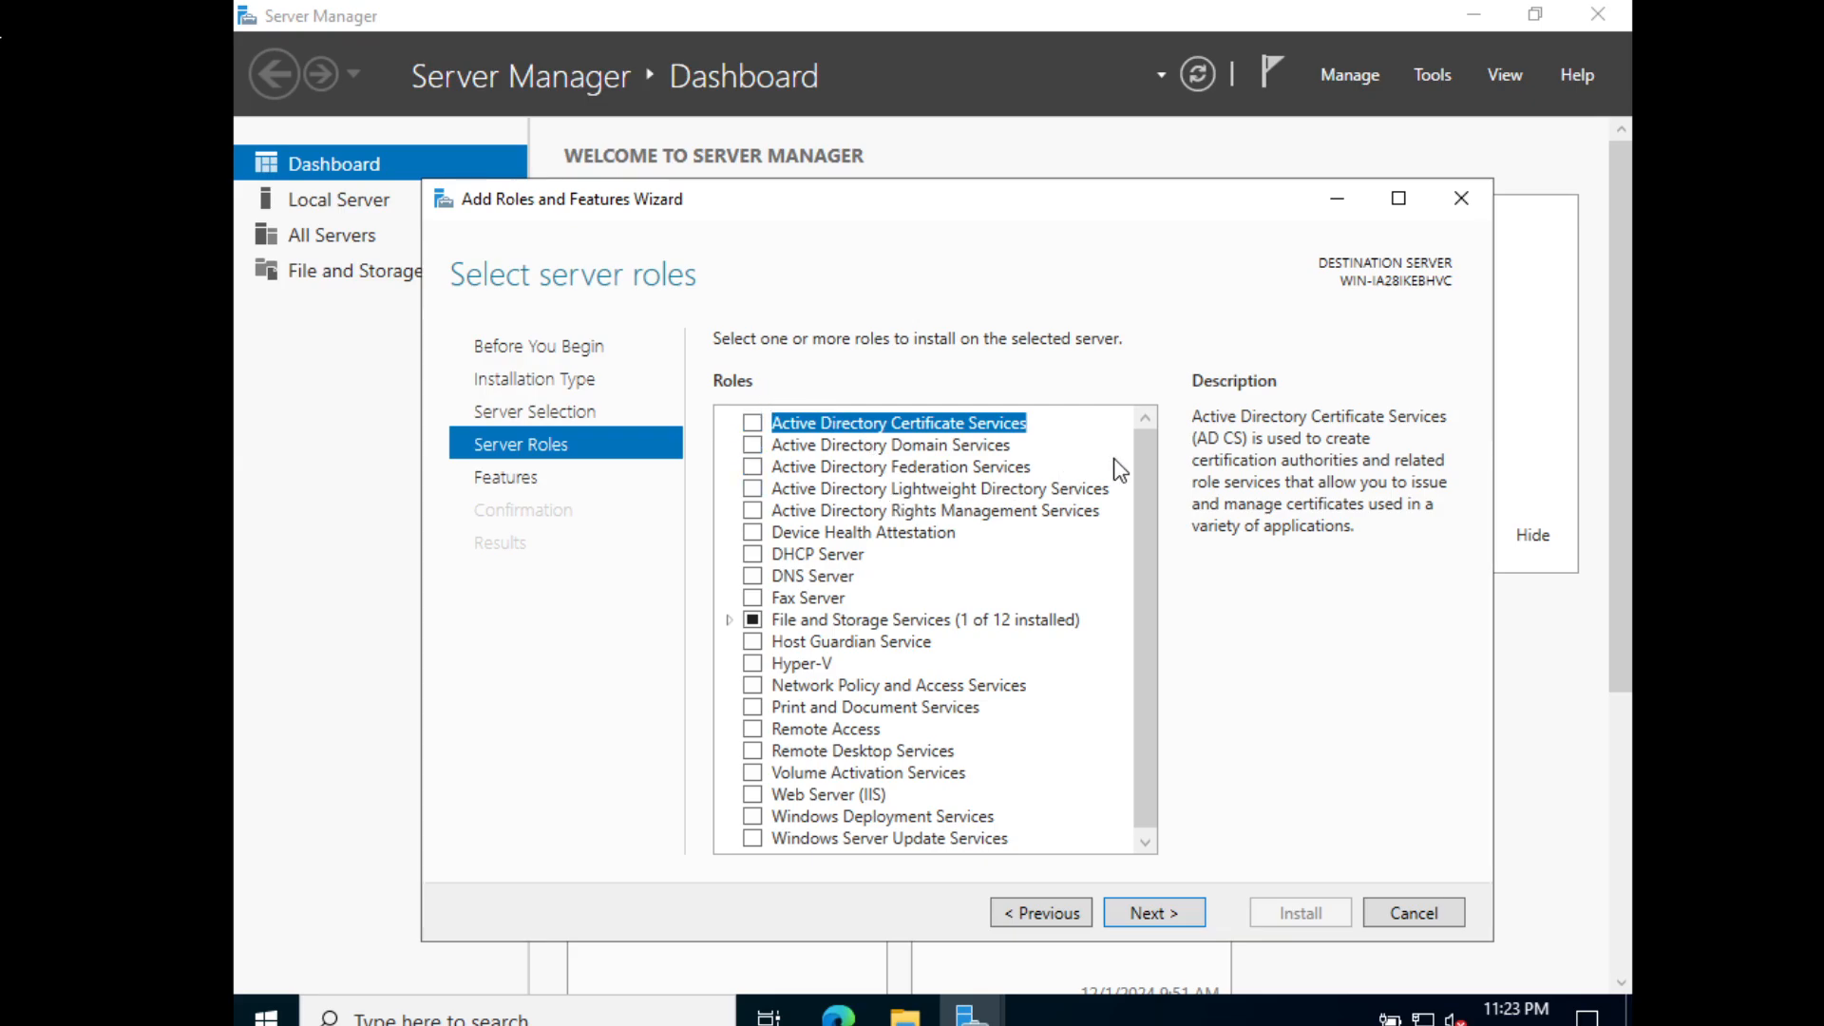
- Select the Active Directory Domain Services and DNS Server roles, including their required features and management tools
left_click(752, 445)
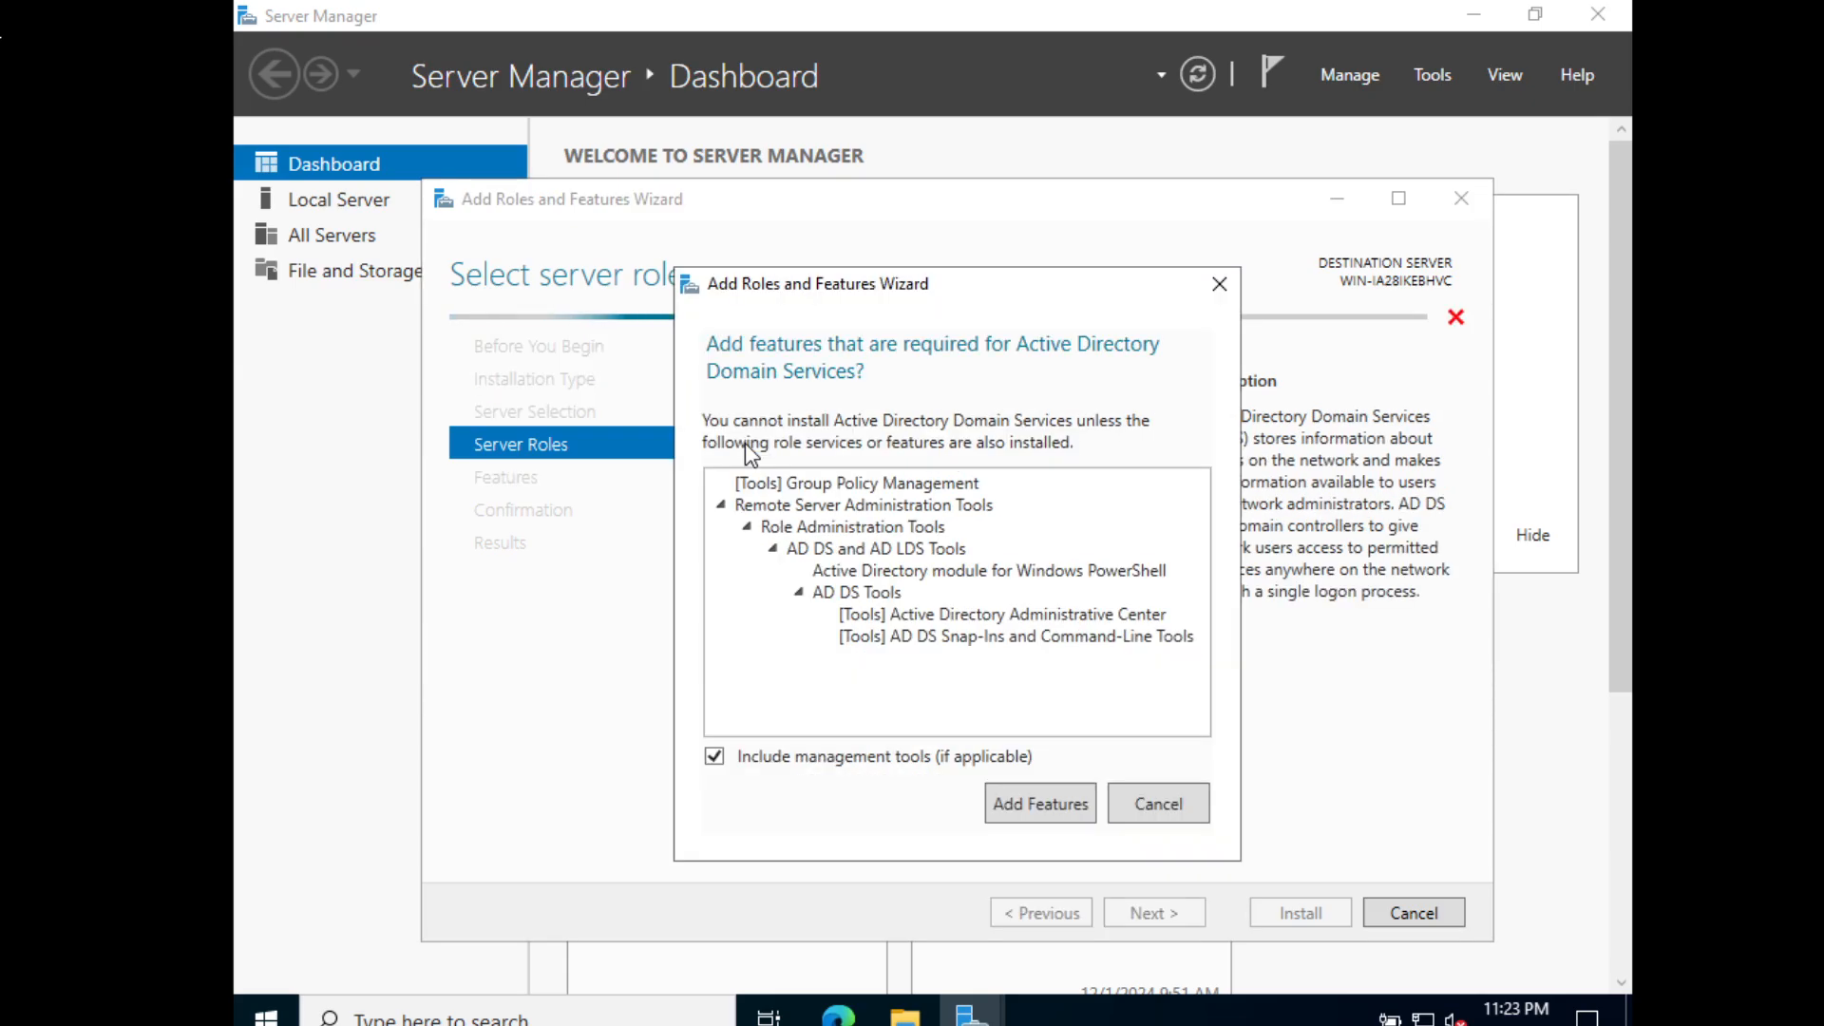
left_click(1045, 801)
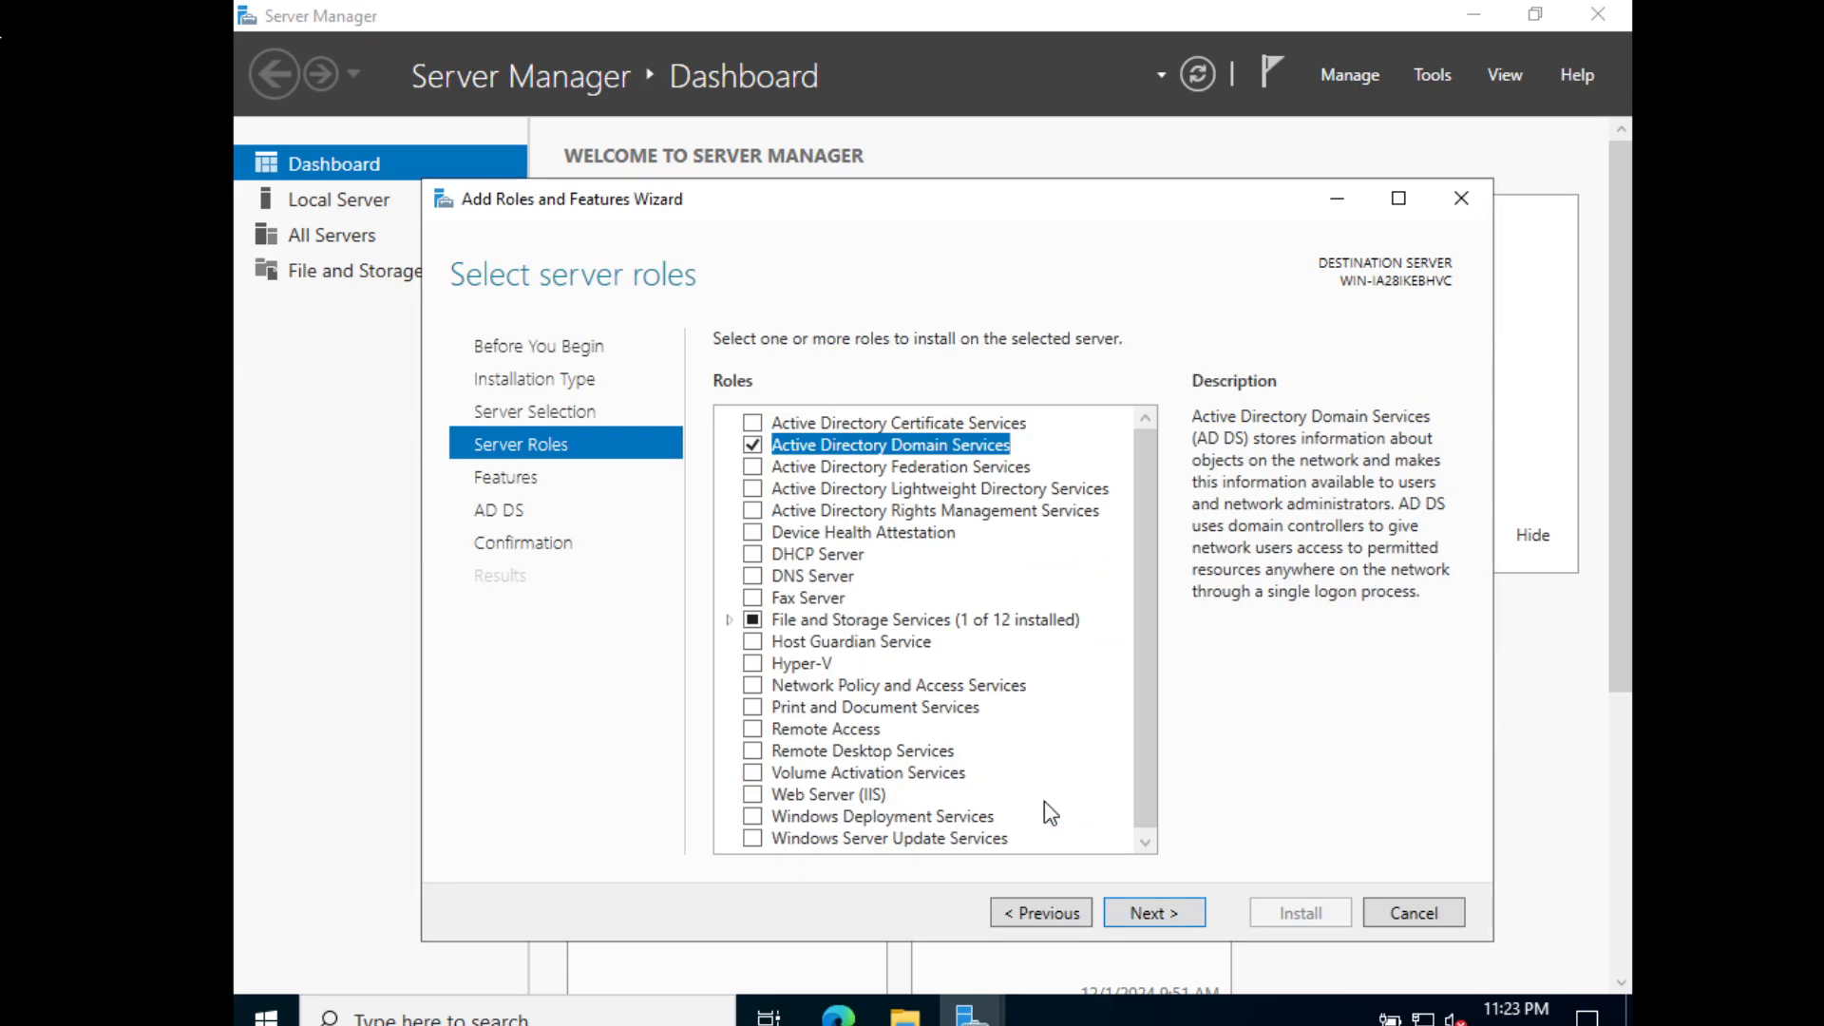
left_click(764, 570)
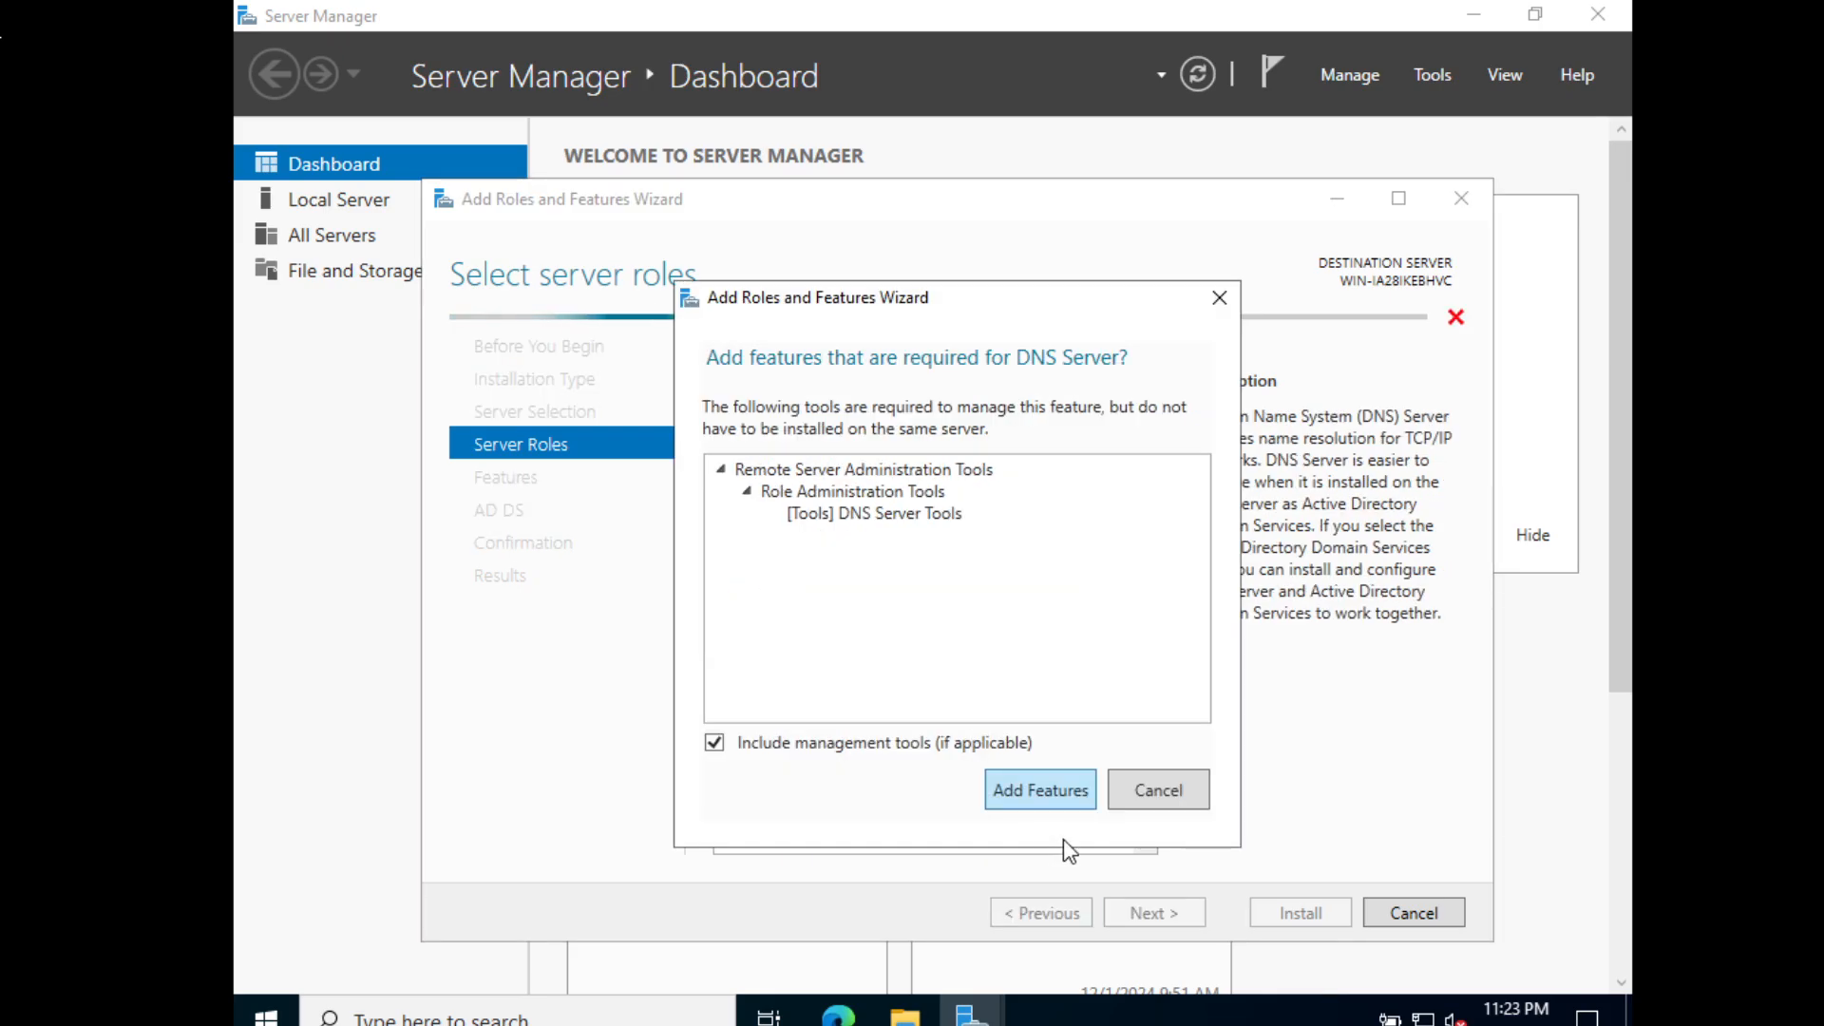
left_click(1051, 798)
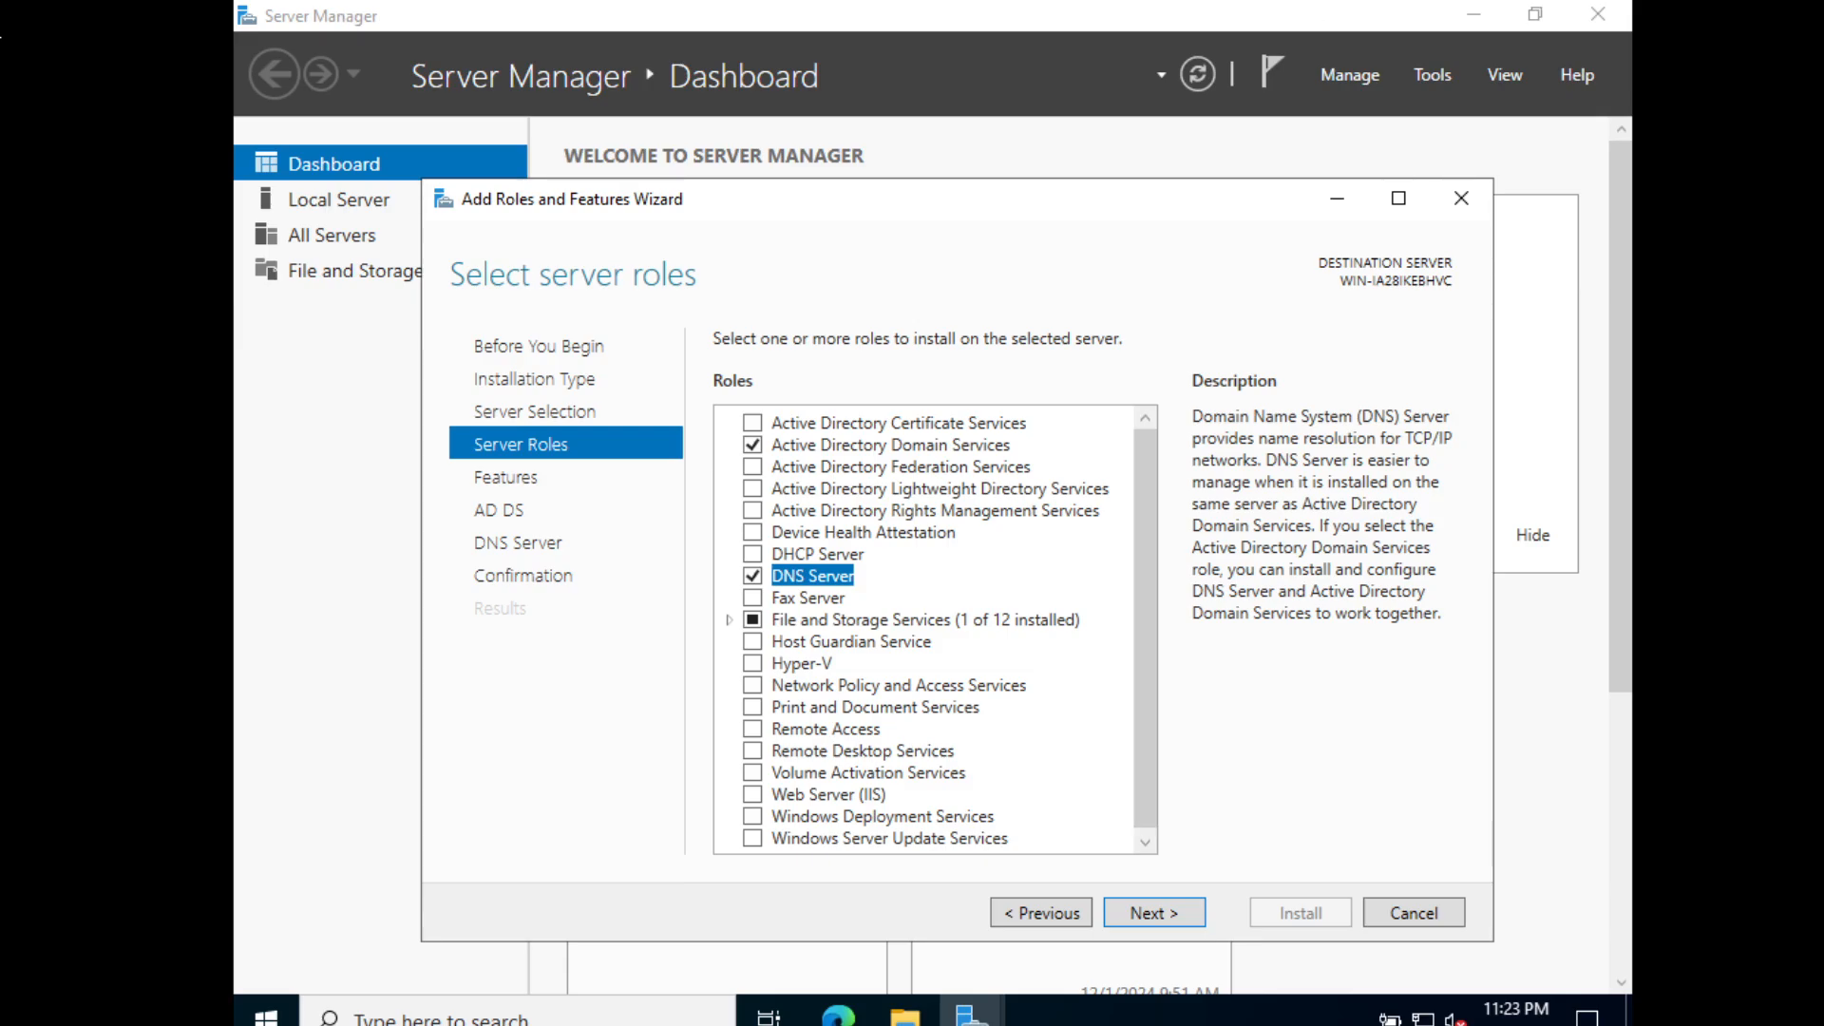
- Install the selected roles with the default features and close the wizard once the installation has finished
left_click(1174, 915)
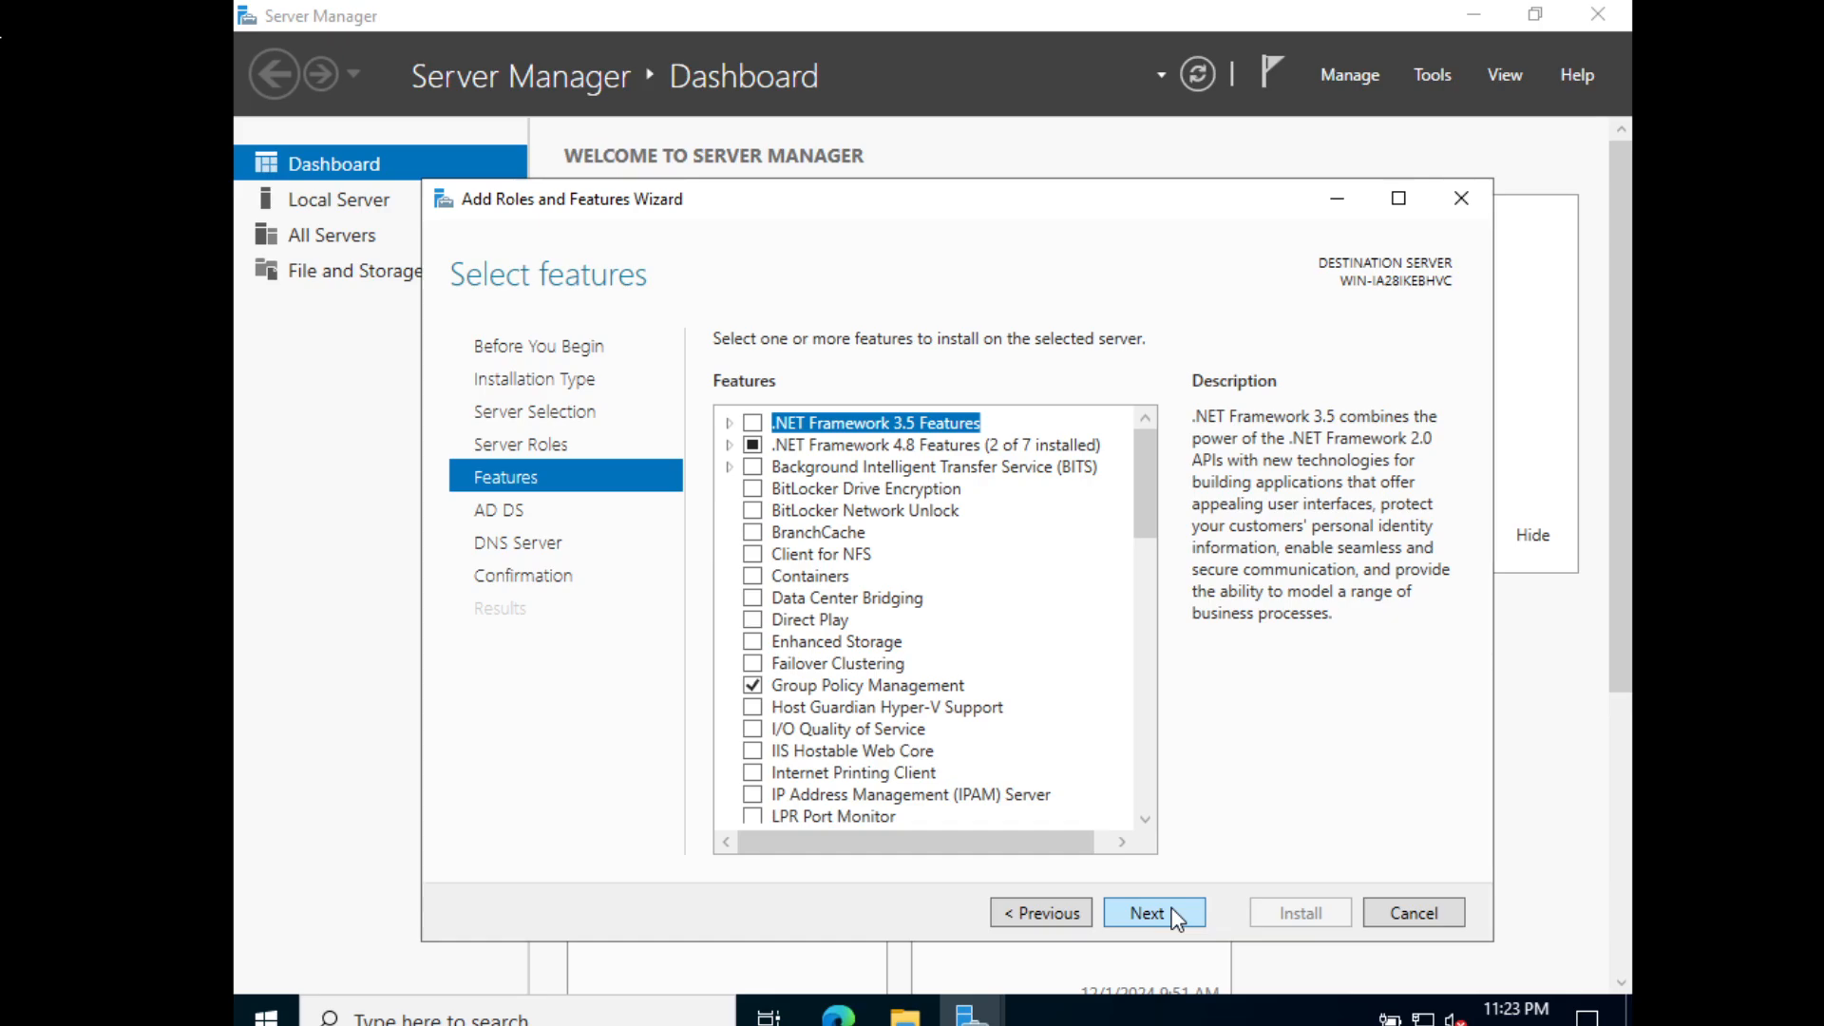
left_click(1177, 917)
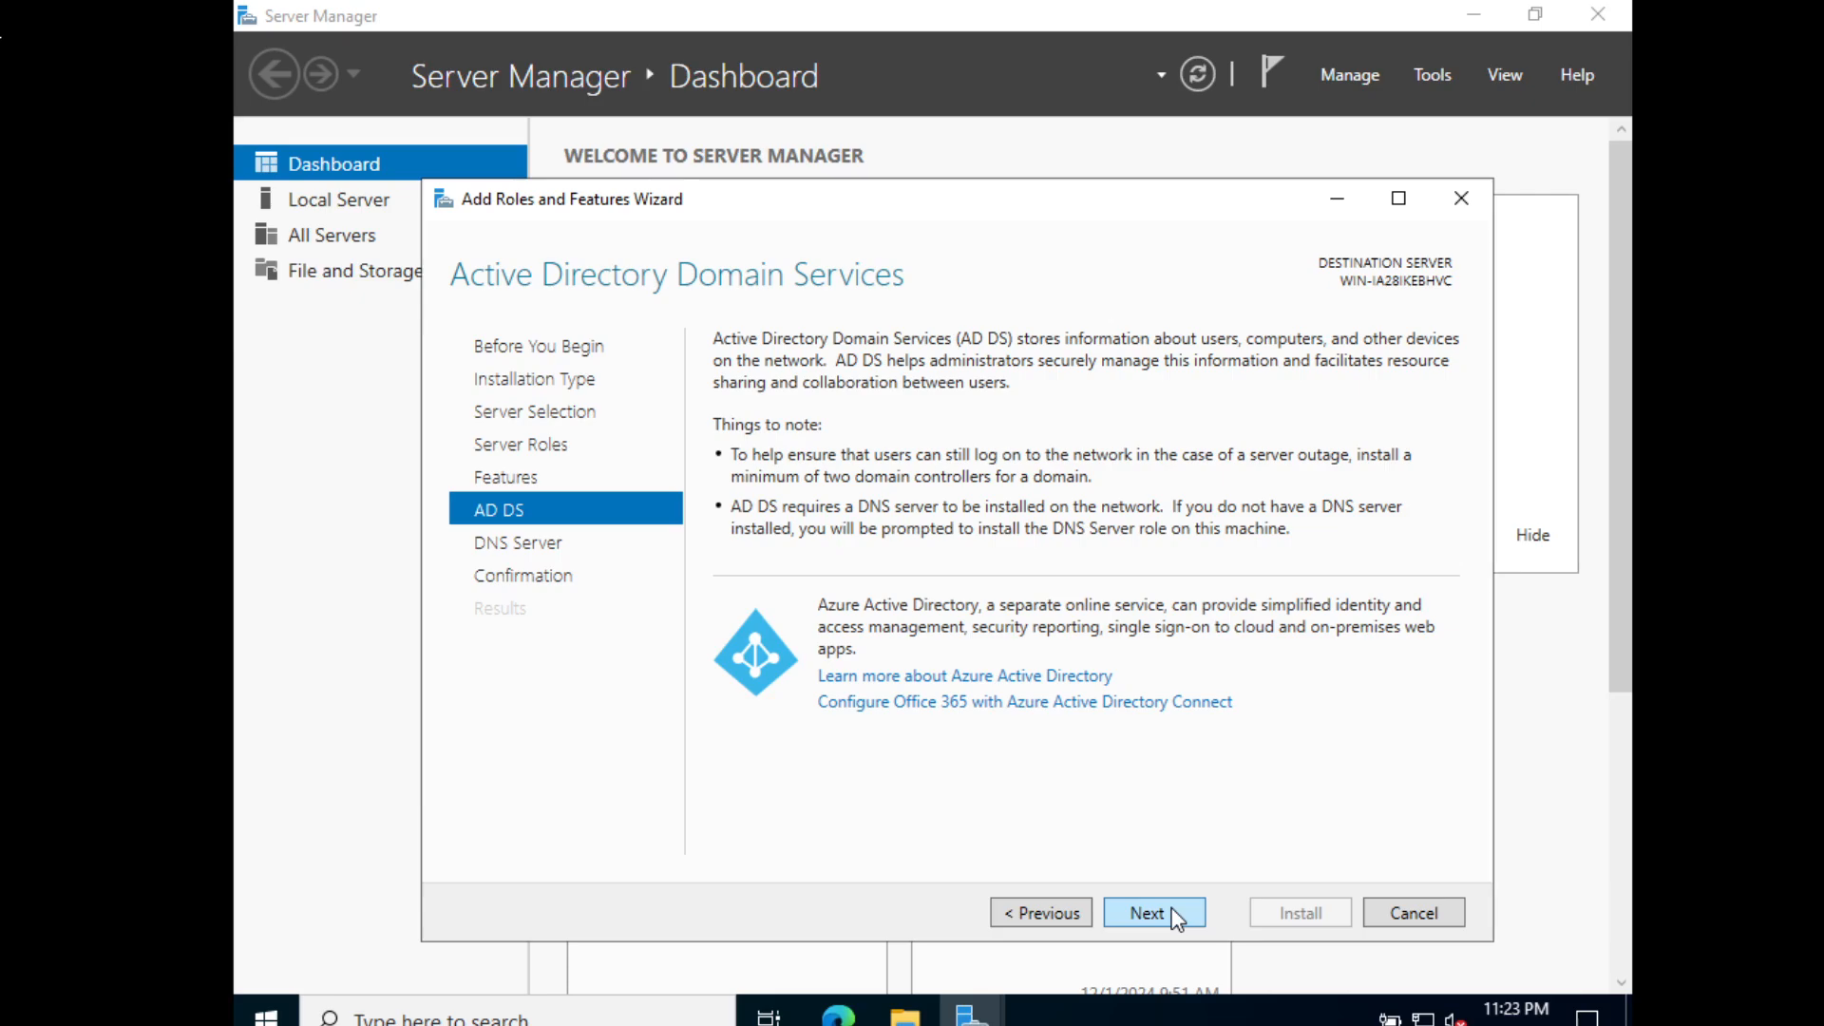
left_click(1178, 917)
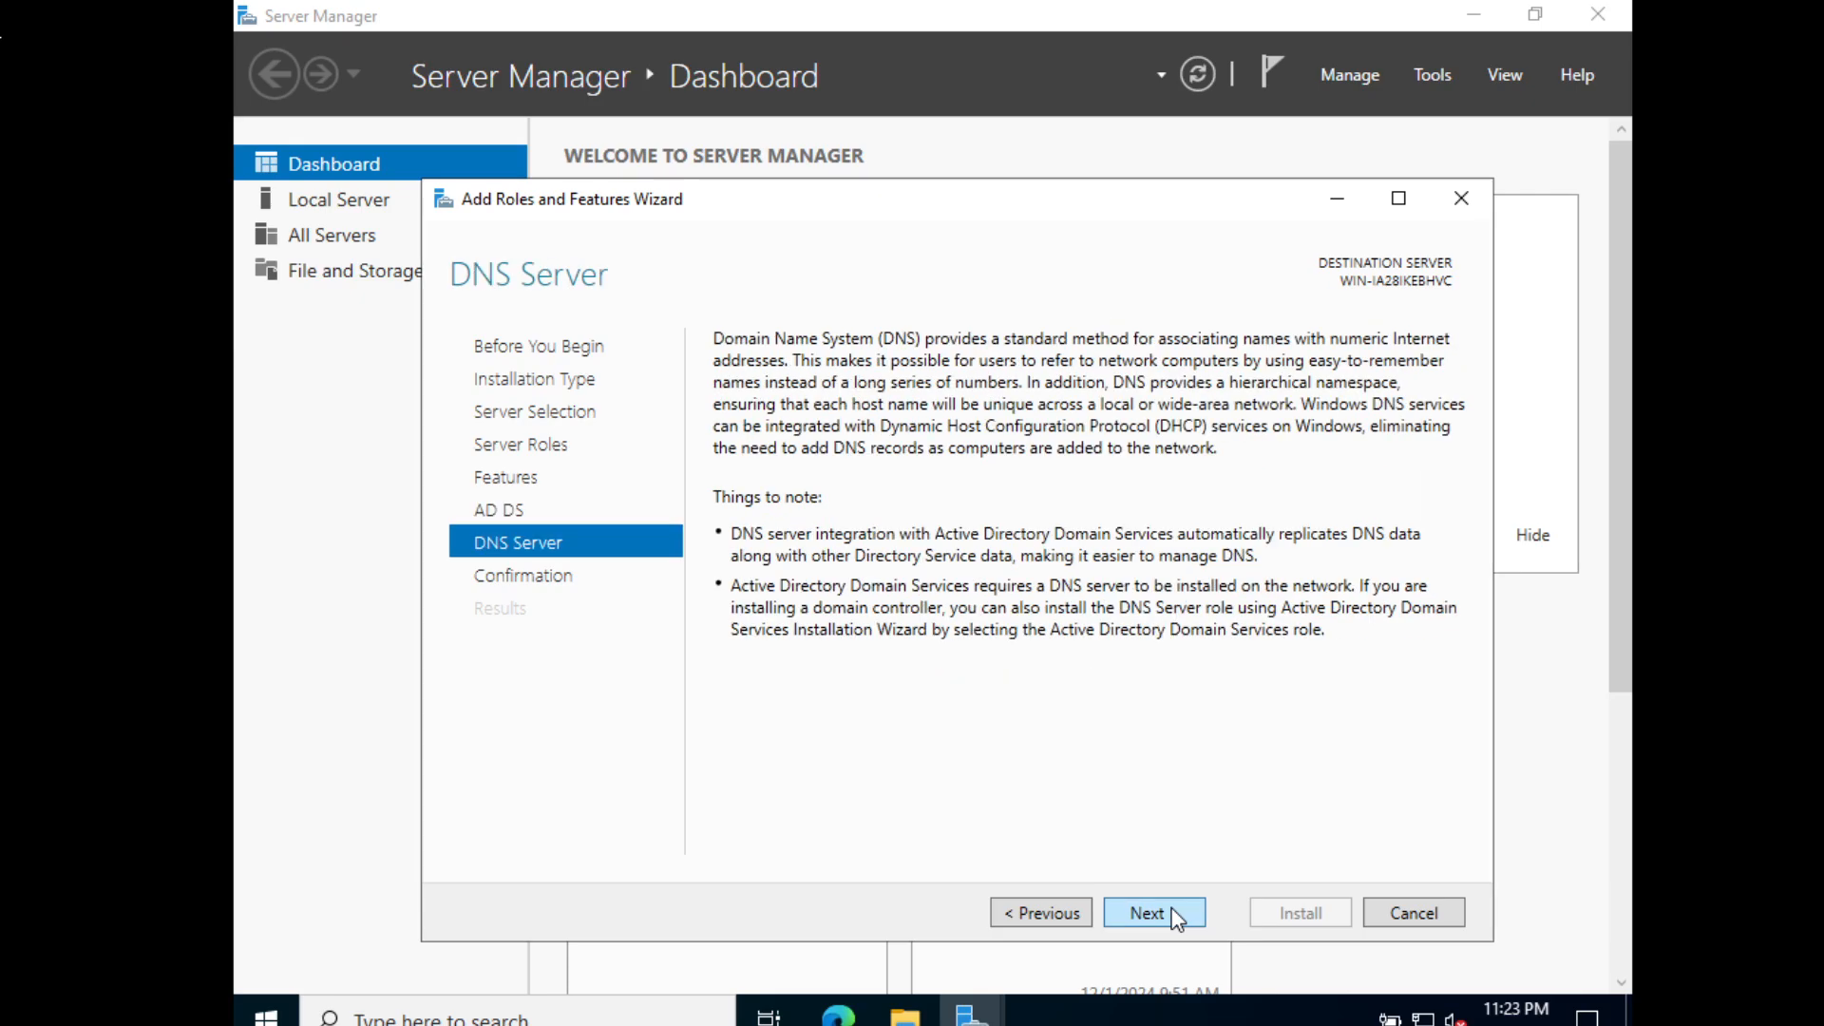
left_click(1178, 917)
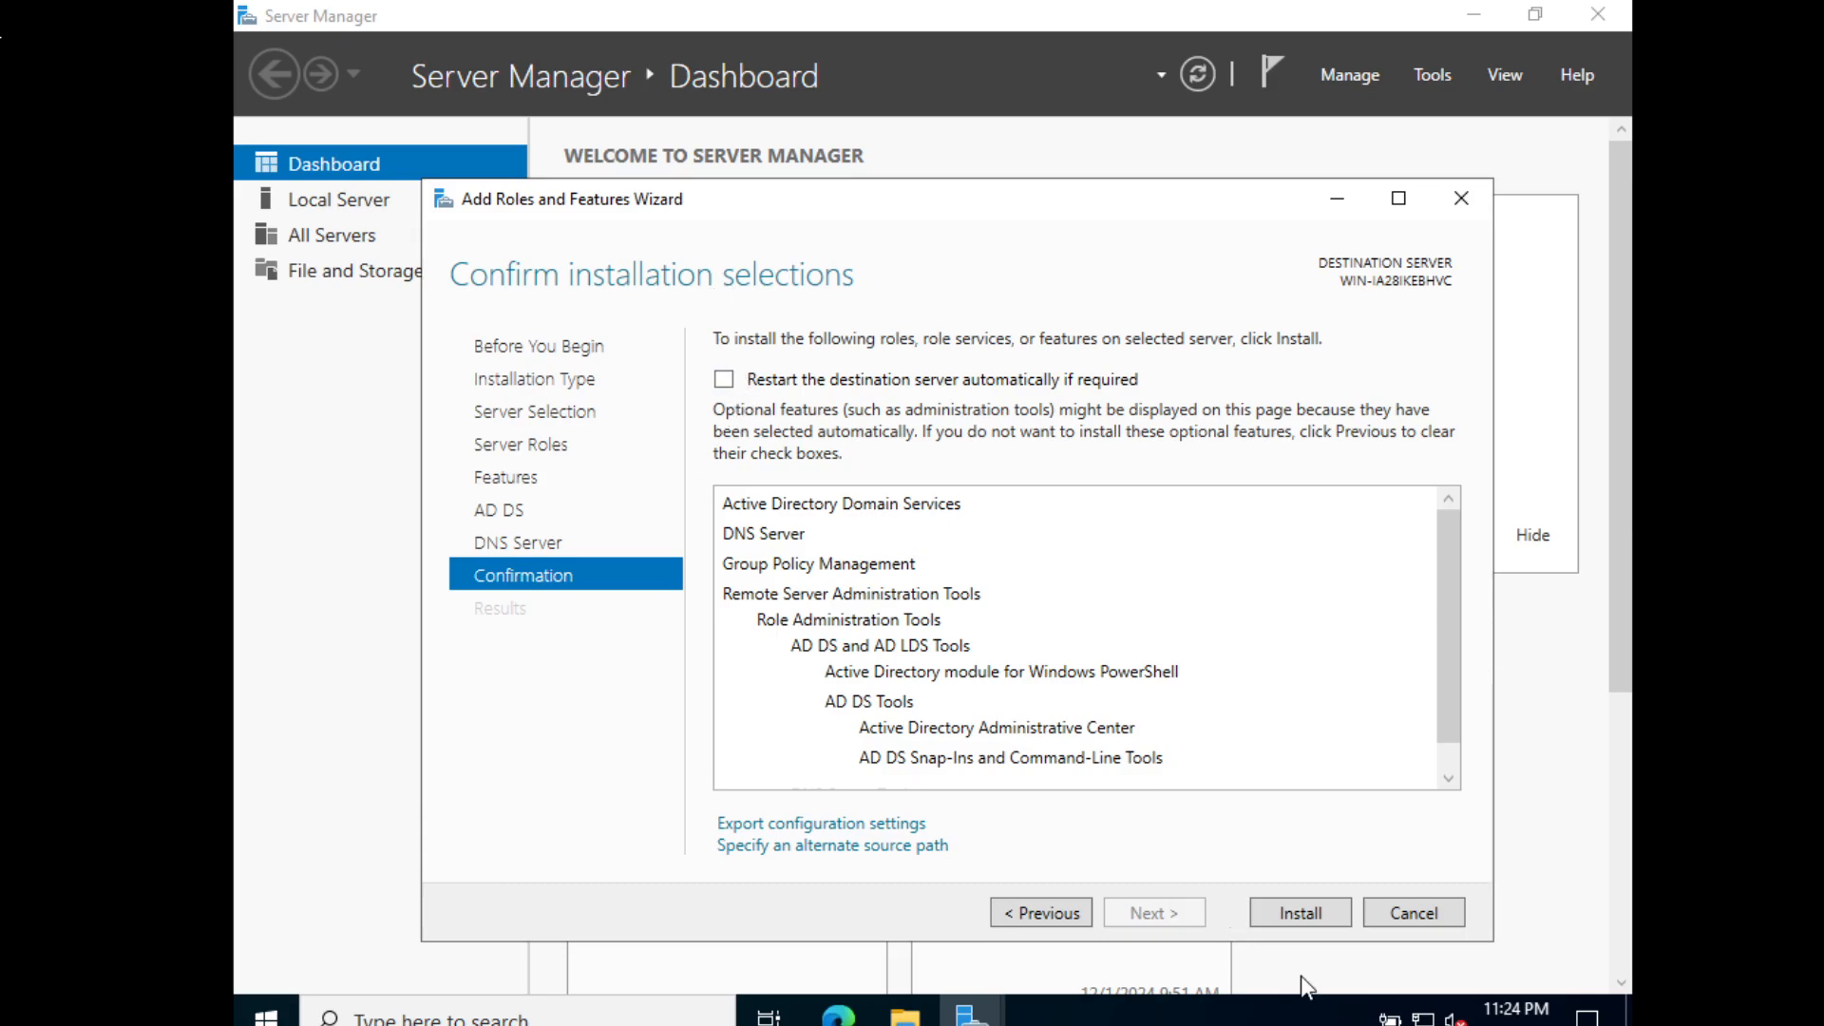
left_click(1302, 915)
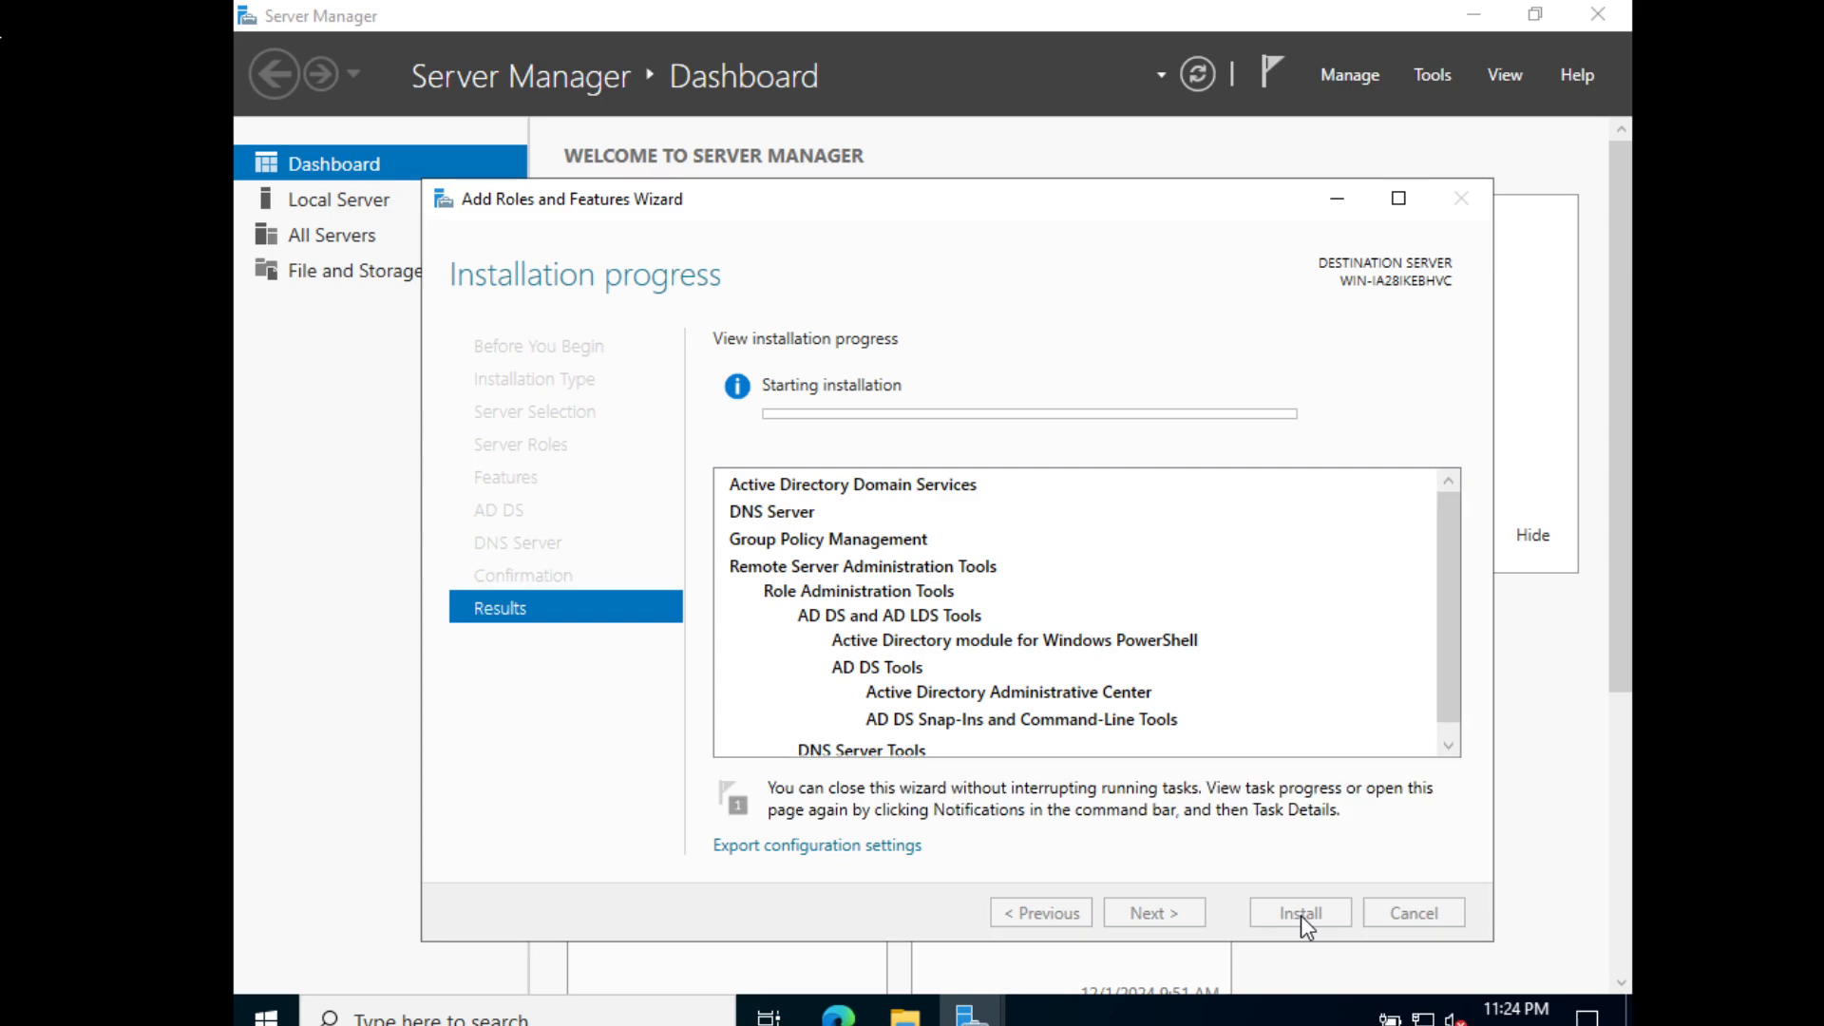
scroll(1319, 634, "down", 1)
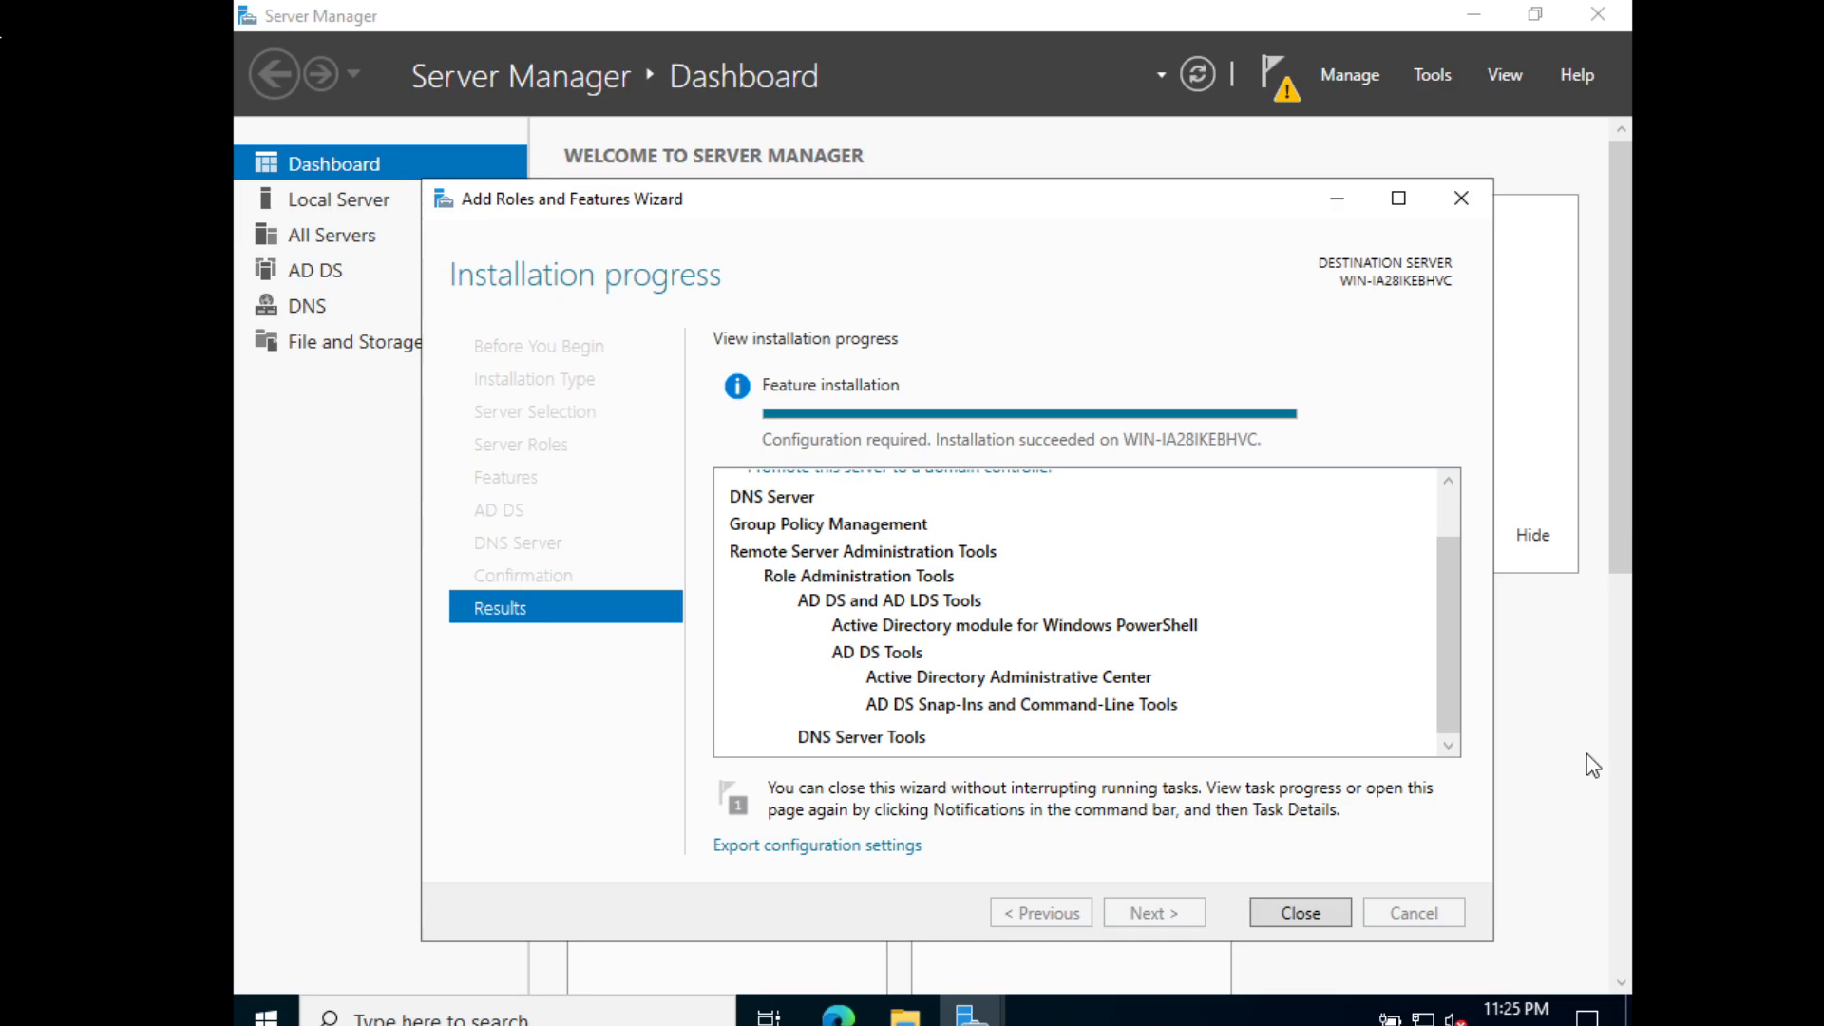
left_click(1279, 915)
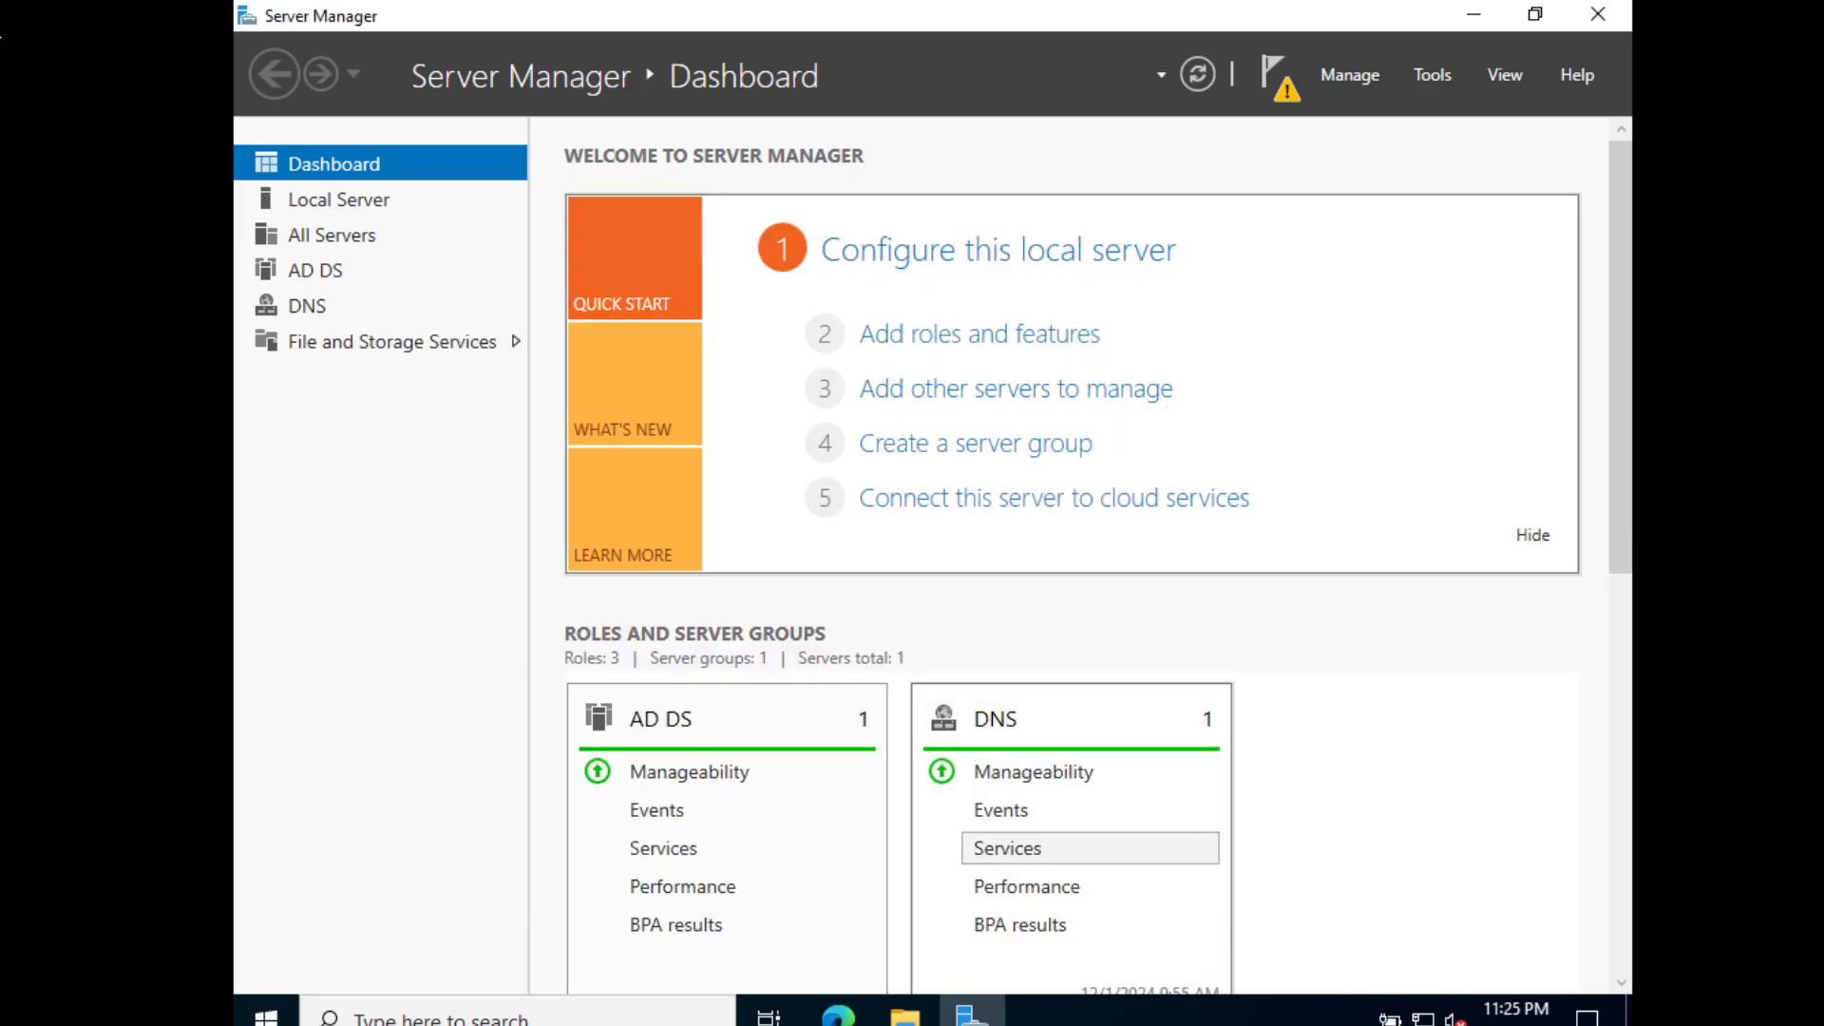
- Open the AD DS server page and start promoting this server to a domain controller from the post-deployment notification
left_click(321, 269)
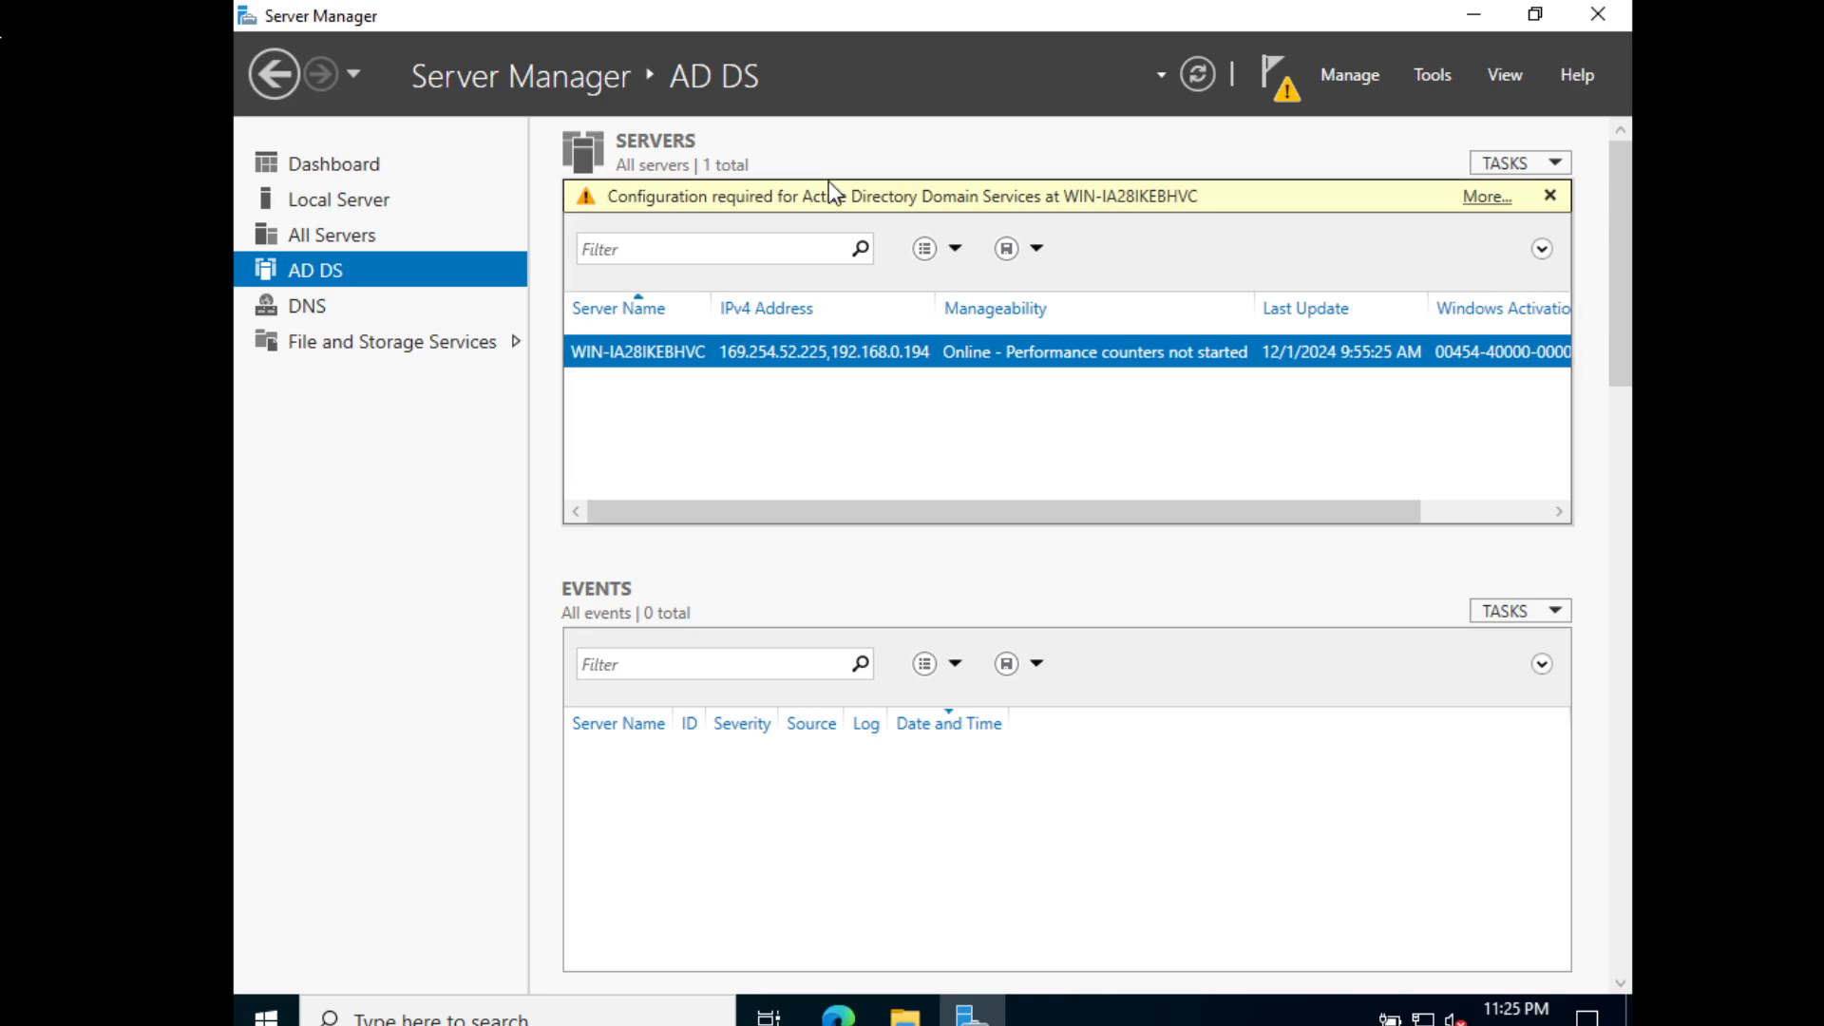
right_click(1003, 202)
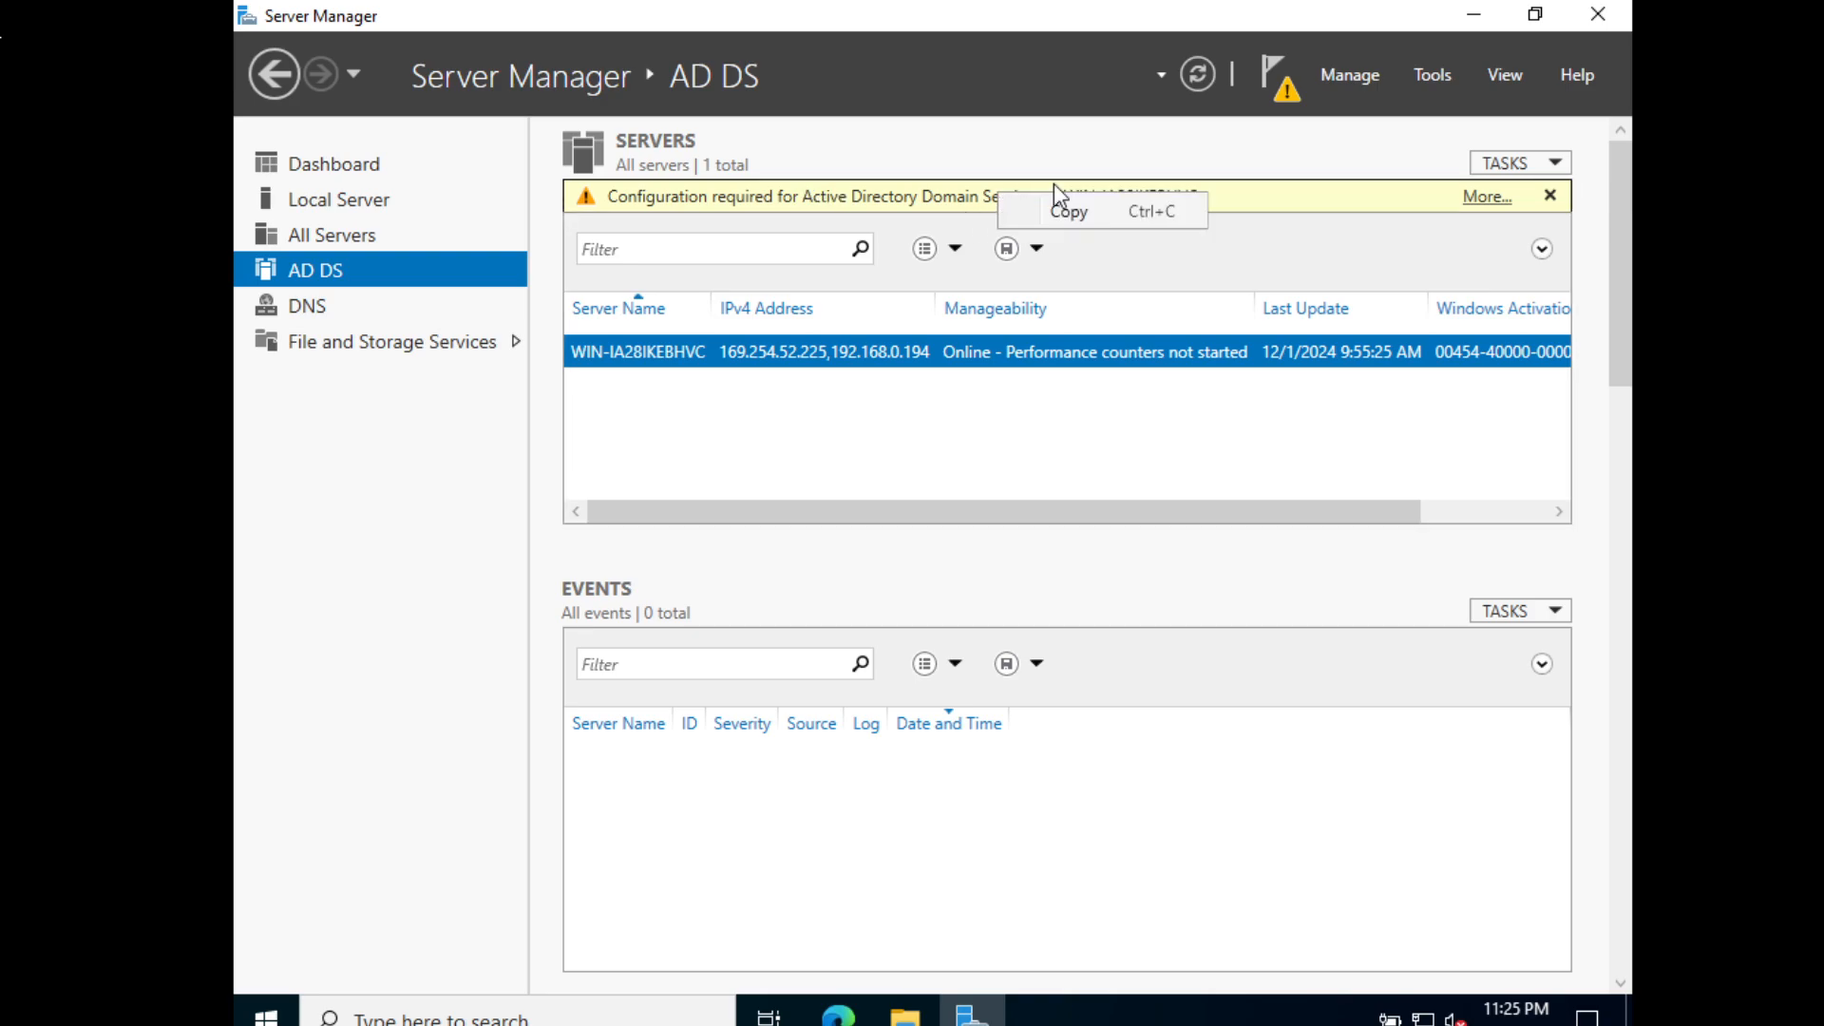
left_click(1178, 214)
left_click(1285, 87)
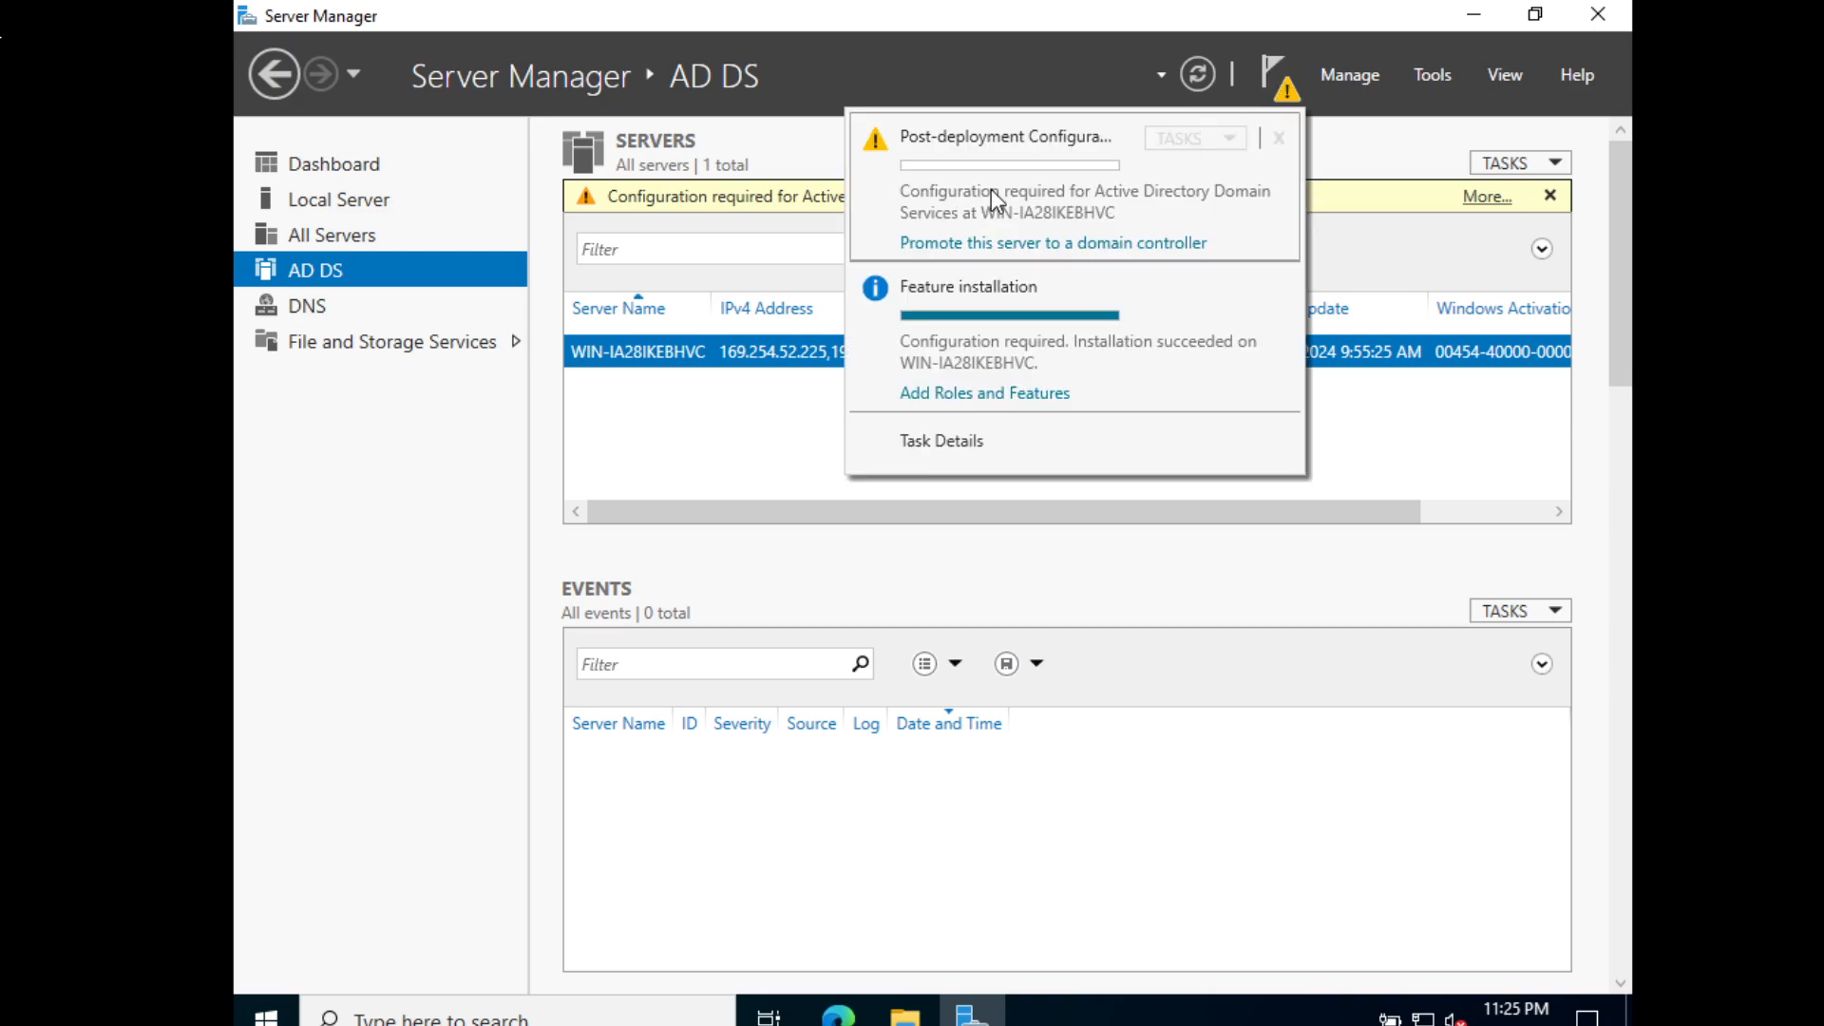
left_click(1075, 242)
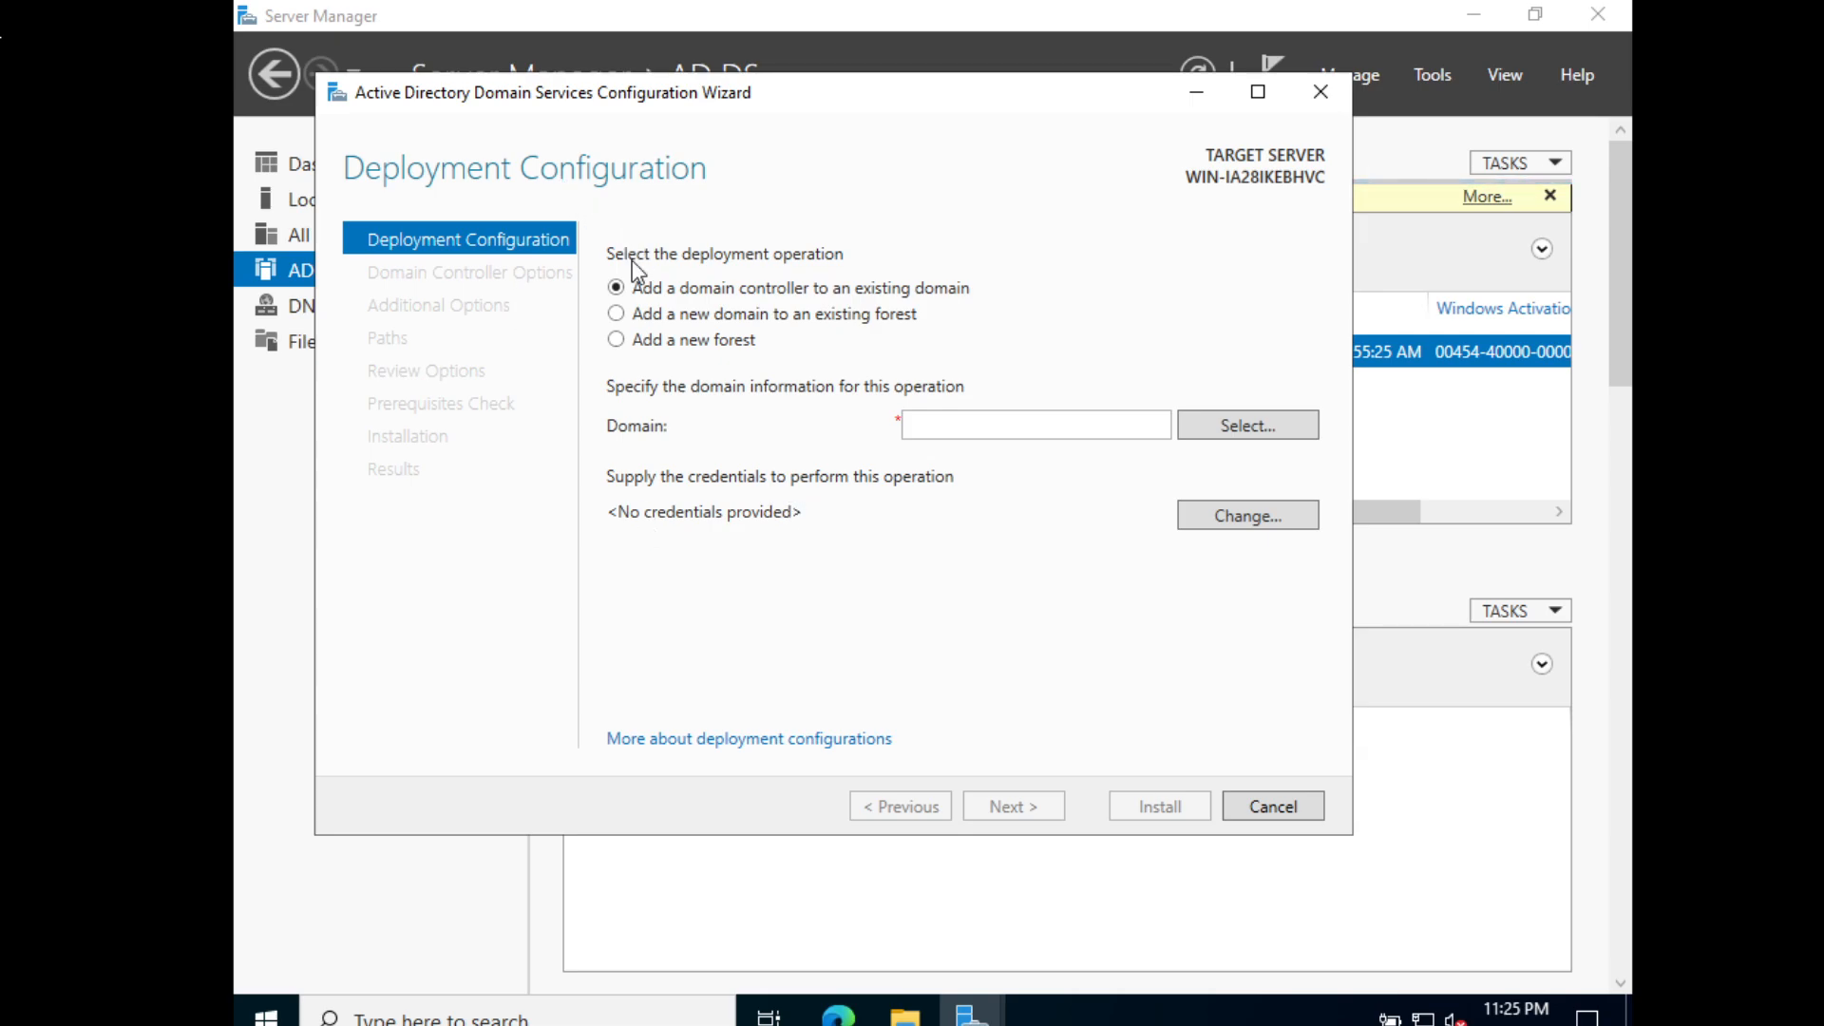
- Choose to add a new forest with the root domain name ccstech.in and continue to the domain controller options
left_click(618, 342)
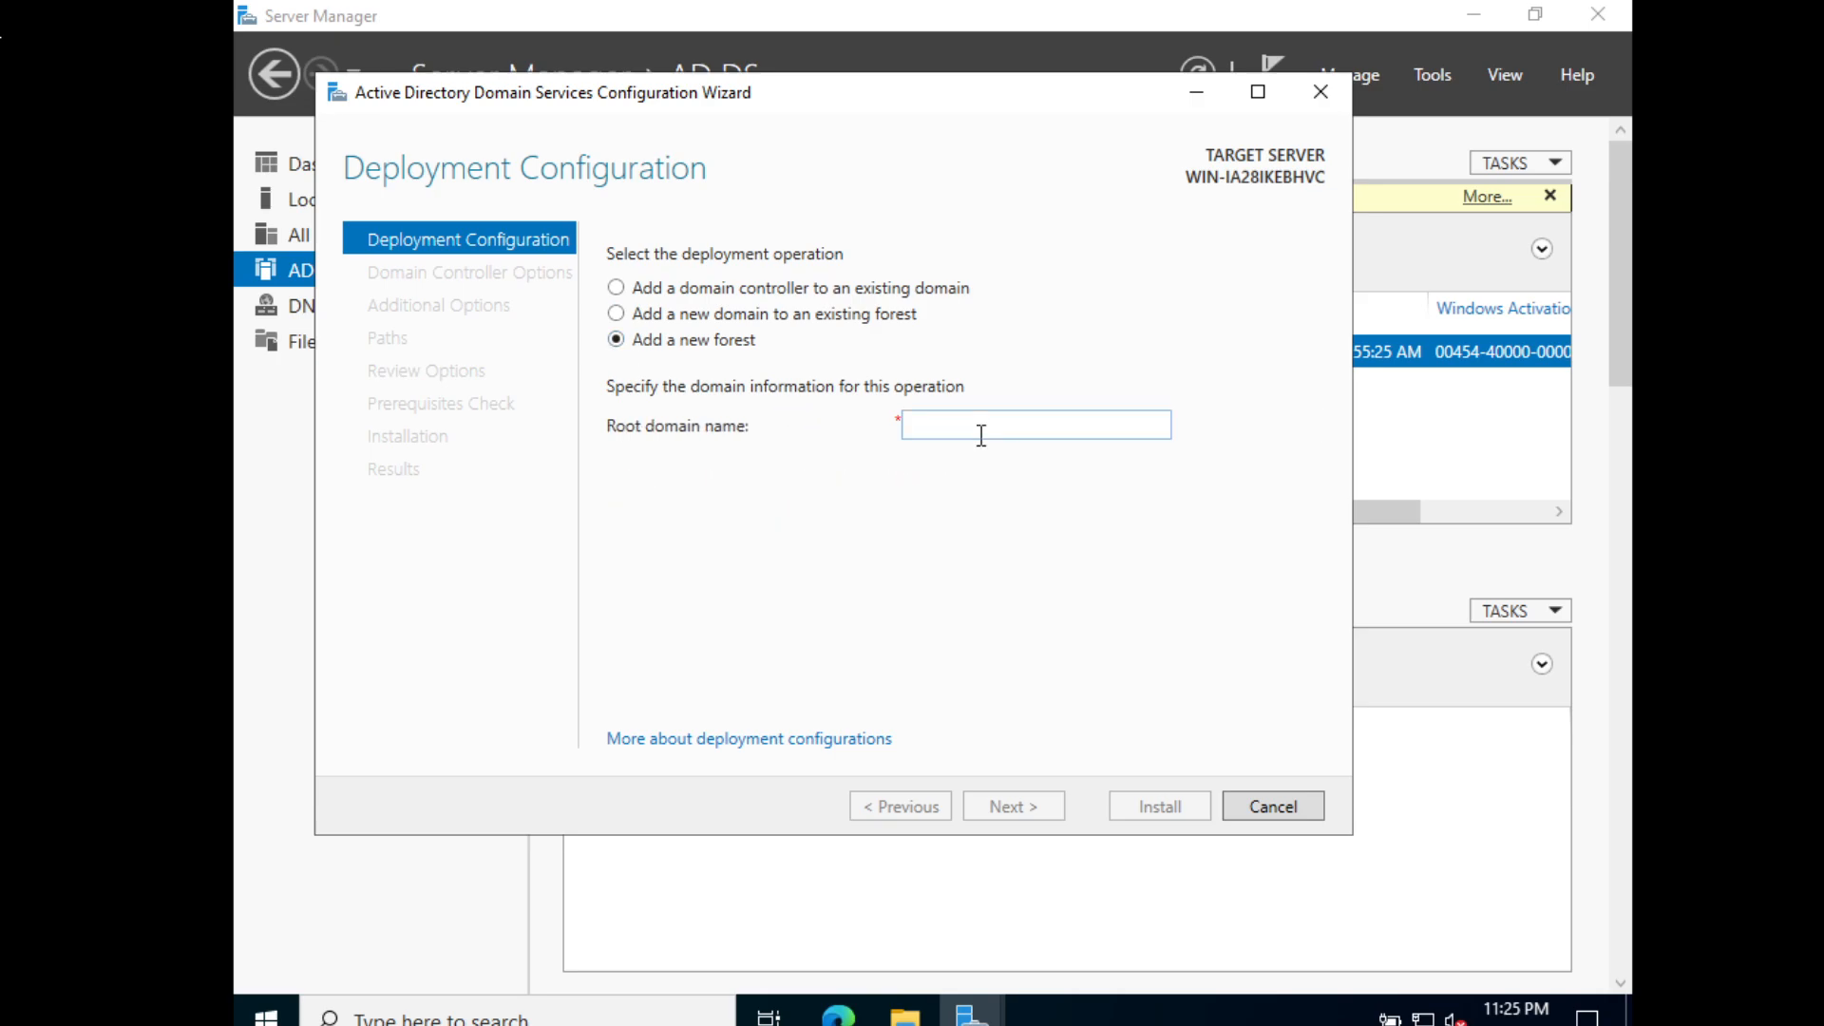
left_click(945, 438)
type("cc")
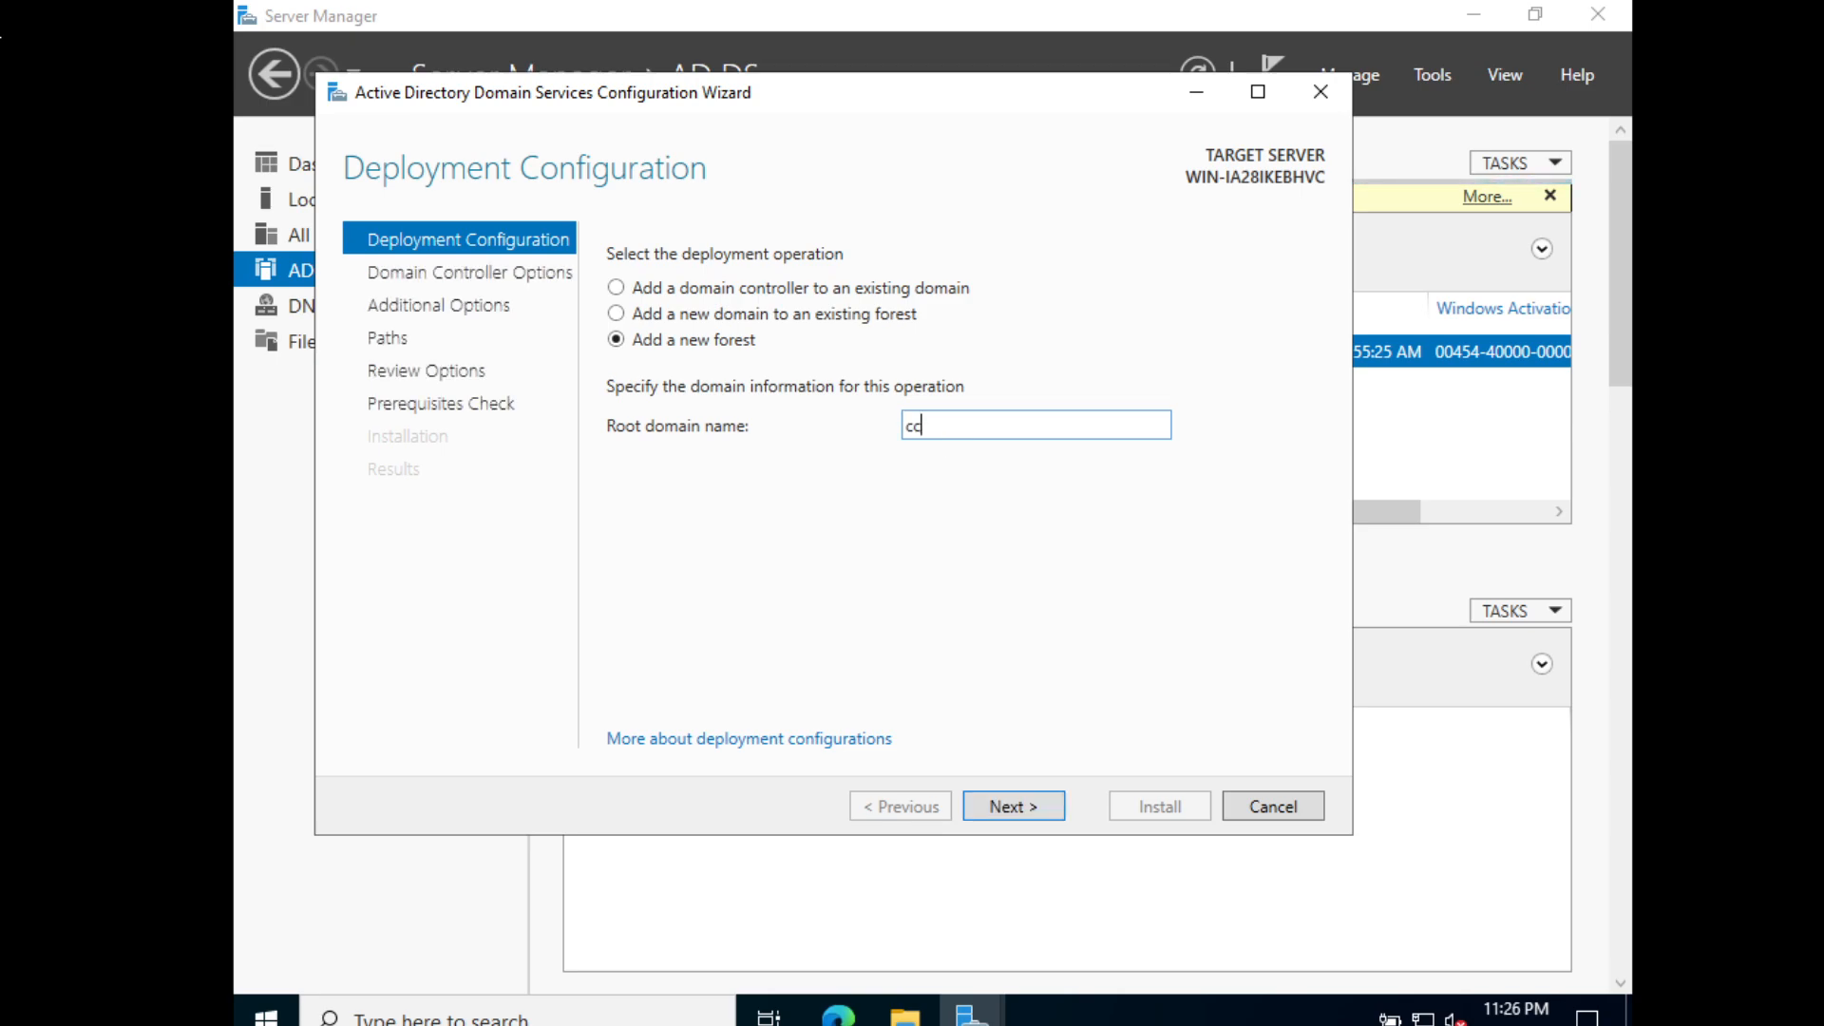
type("stech.in")
left_click(1011, 790)
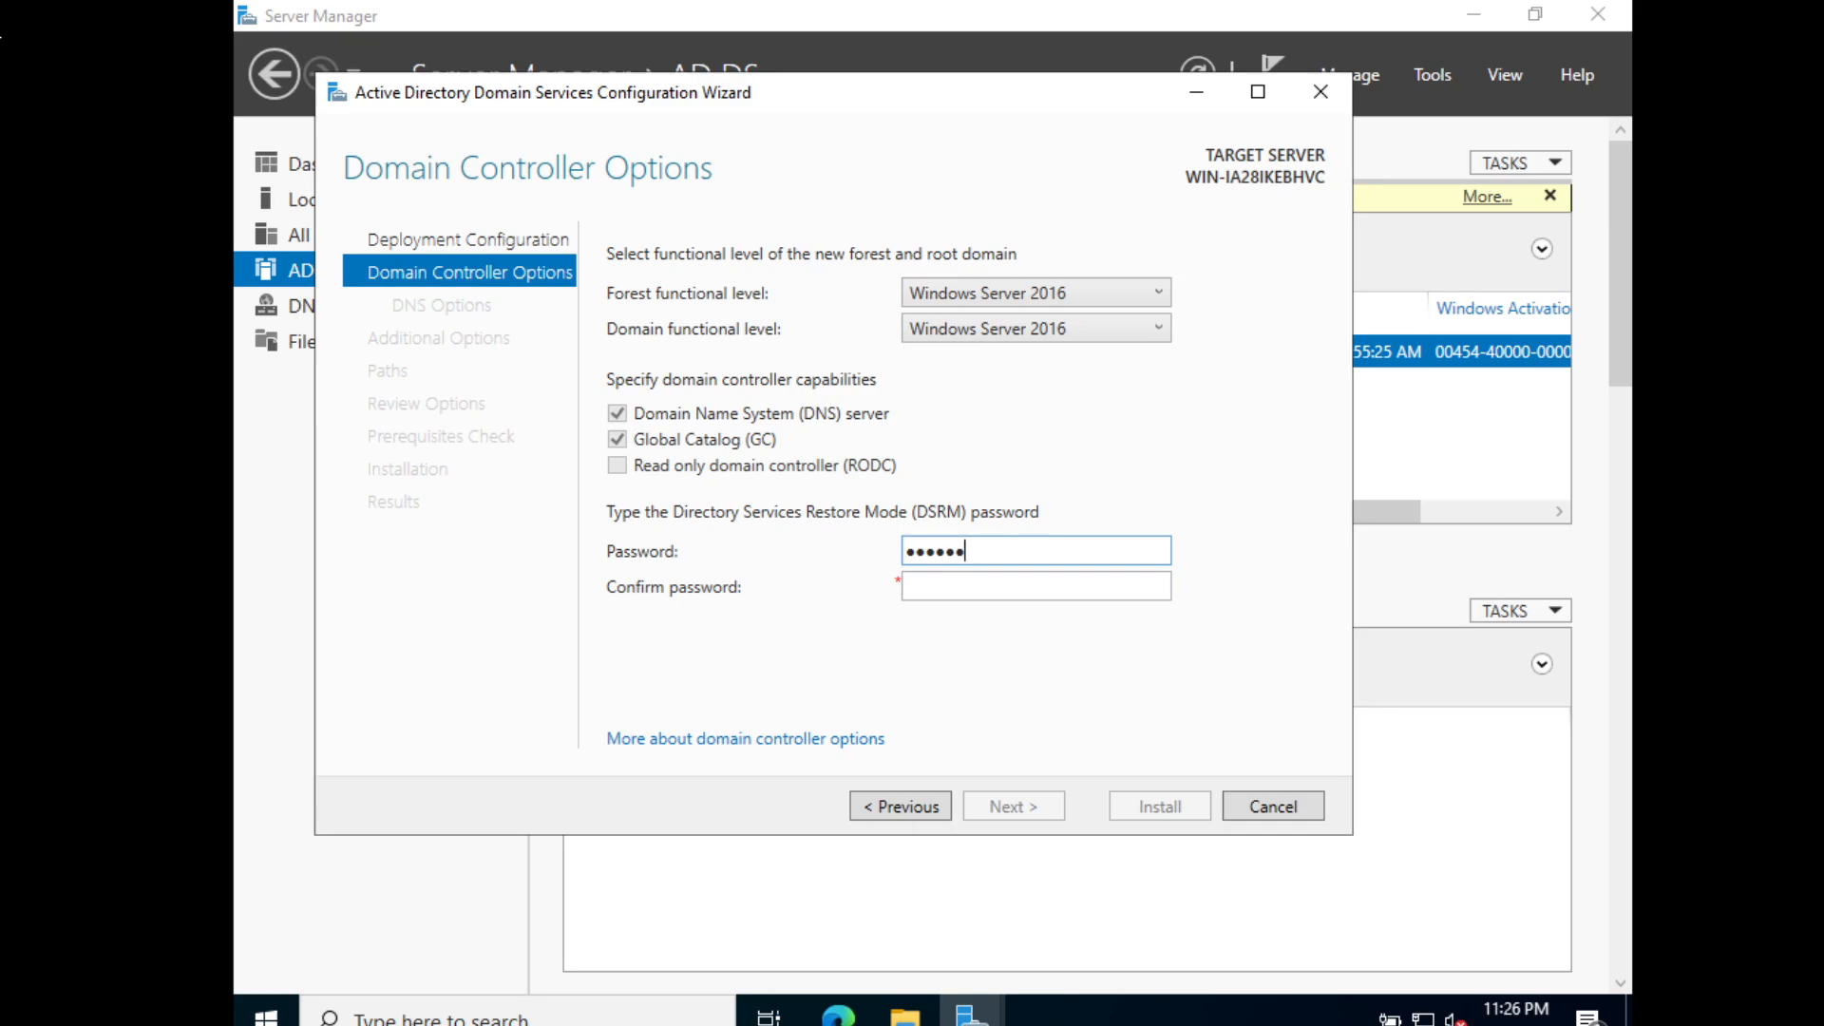
- Enter and confirm the Directory Services Restore Mode password, keeping the Windows Server 2016 forest functional level, and continue to the DNS options
type("*")
key("Tab")
type("*")
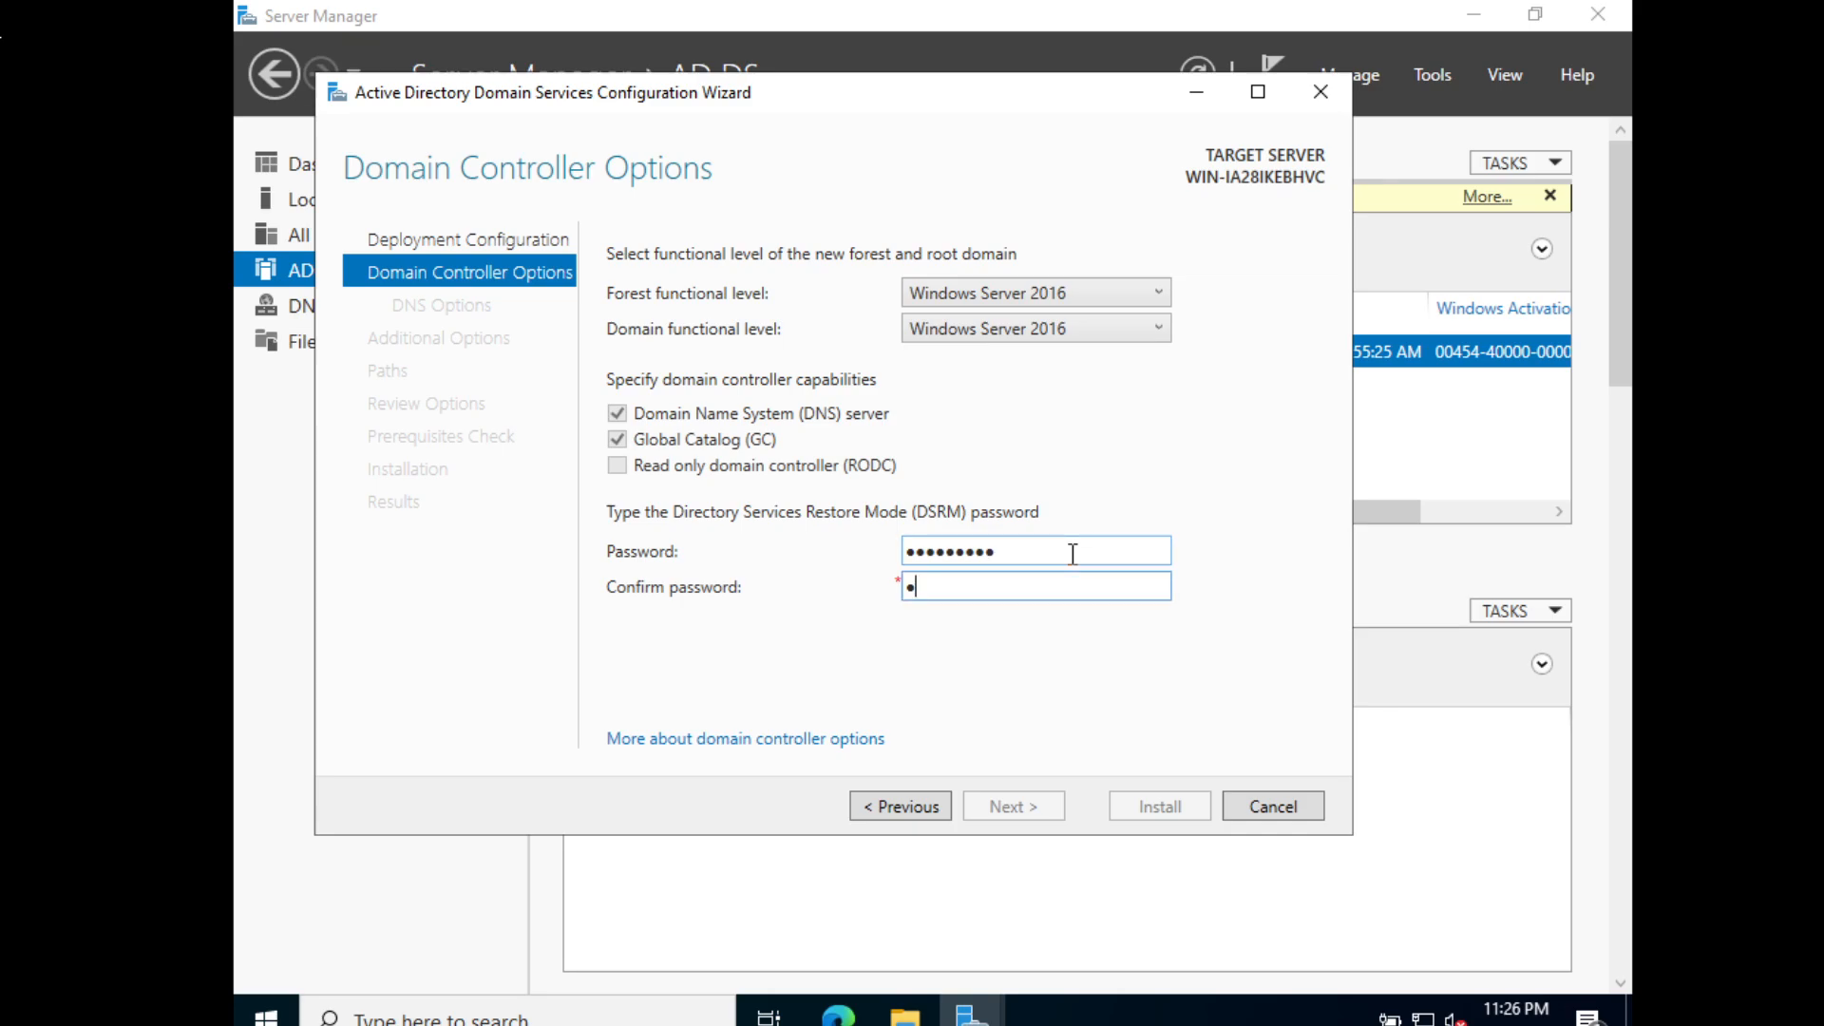
type("*********")
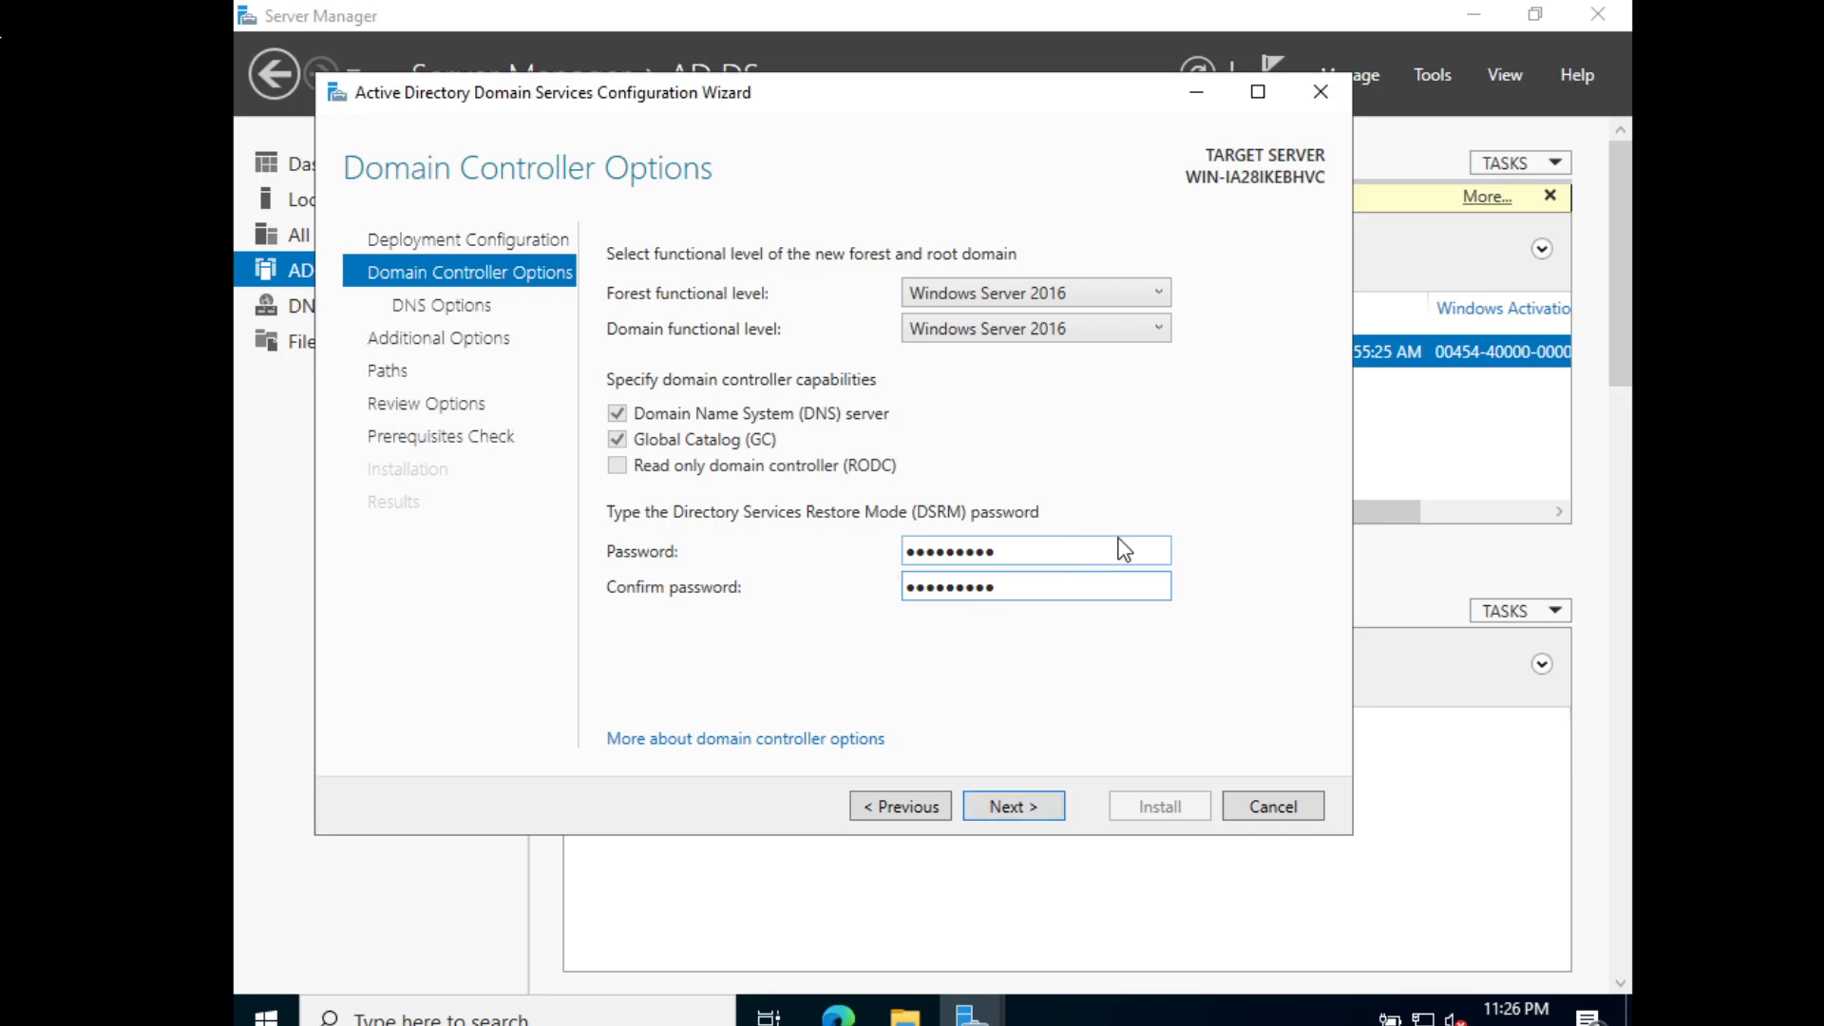
left_click(1148, 291)
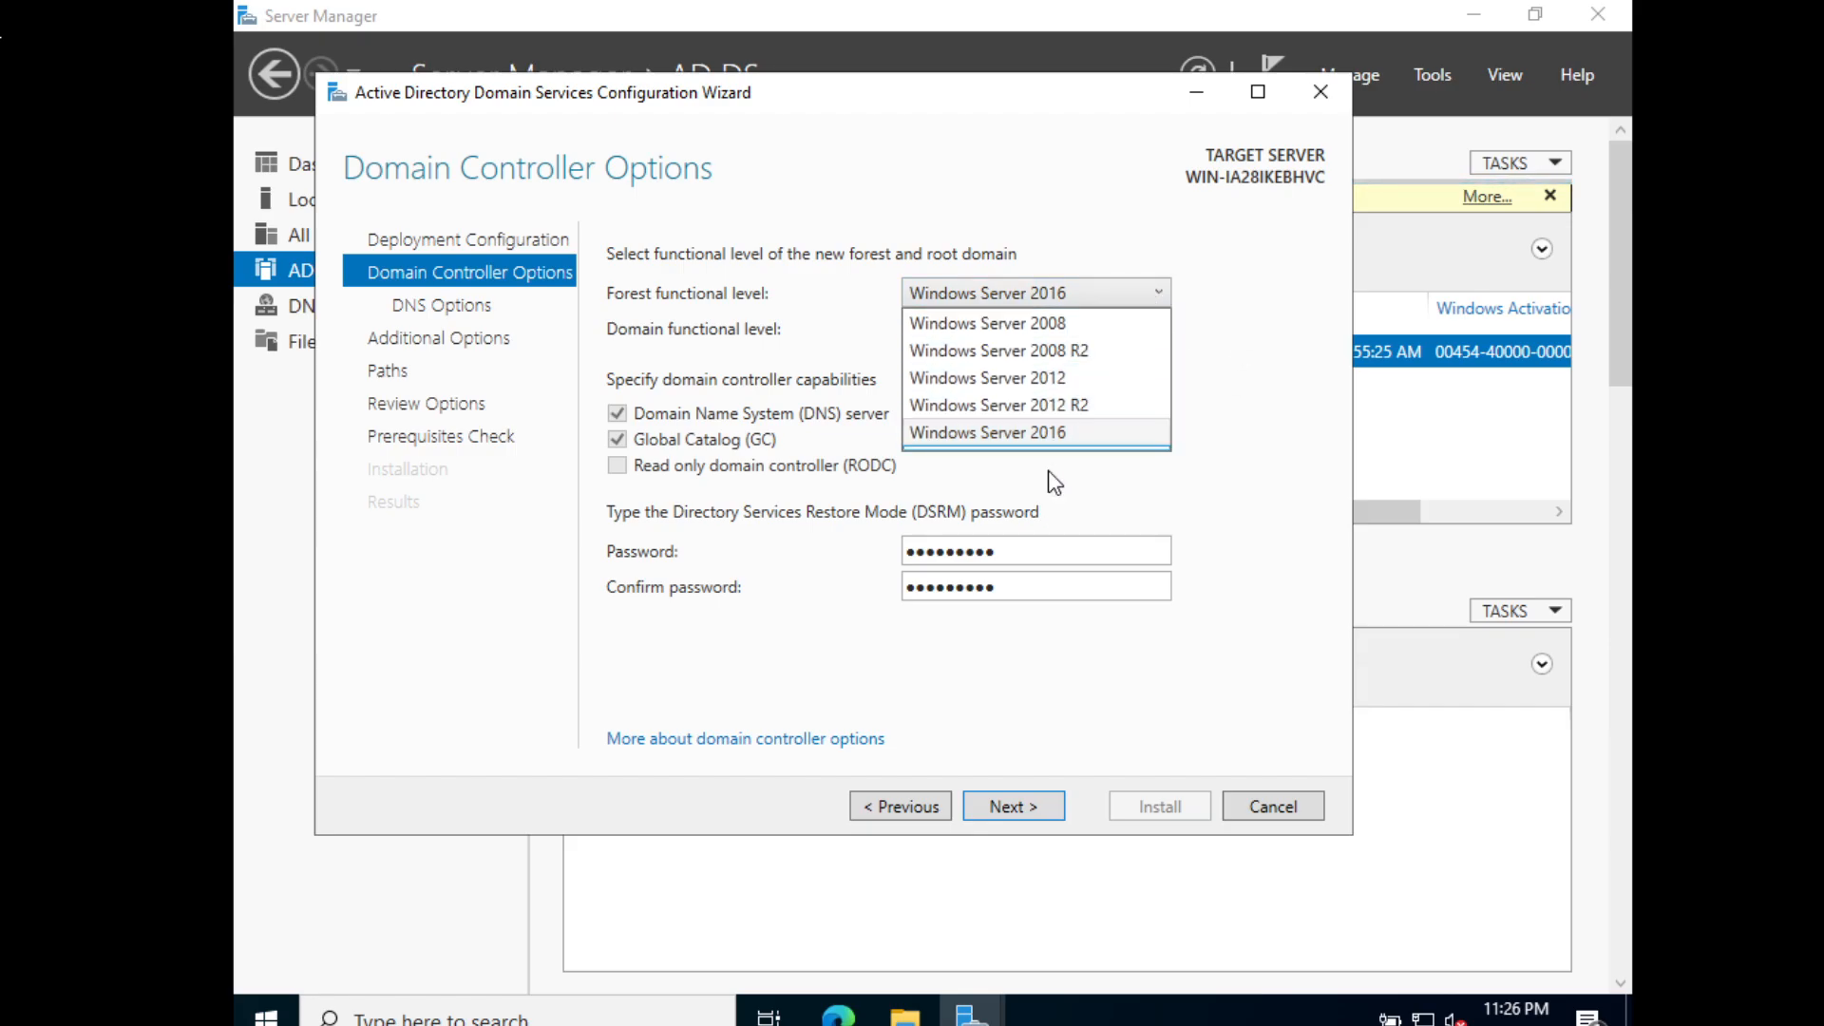
left_click(1226, 437)
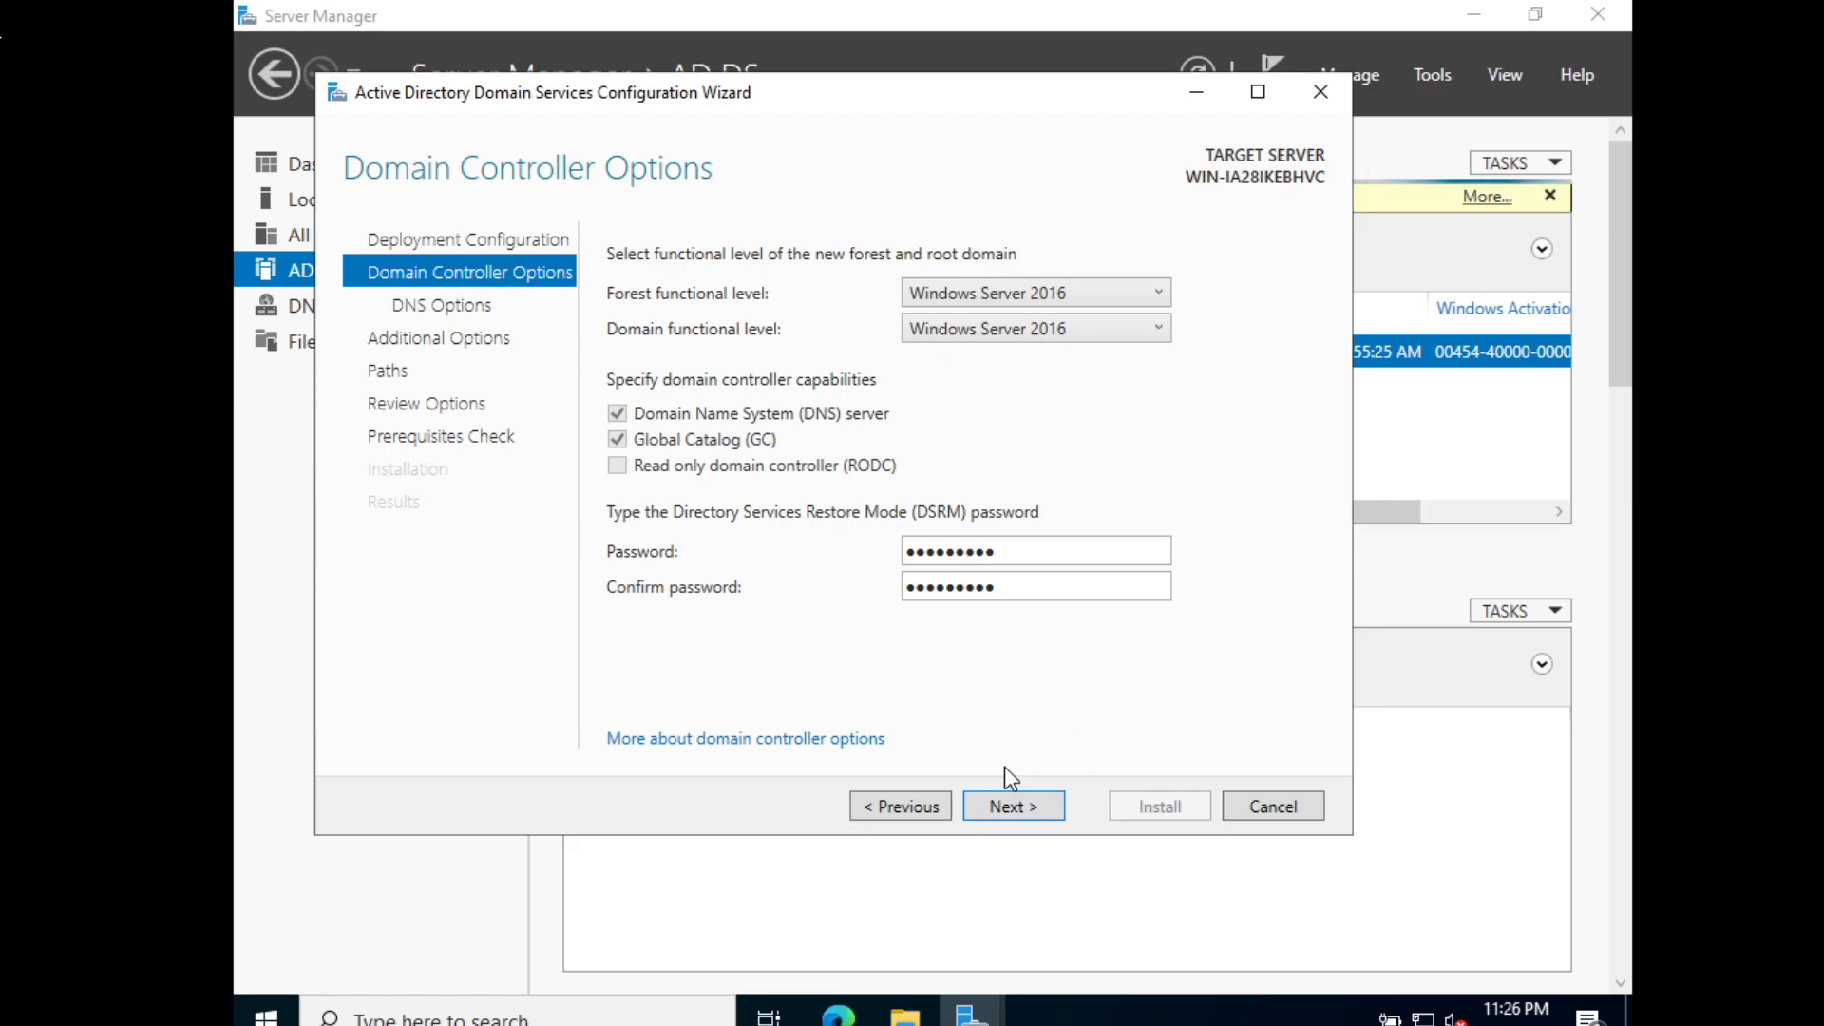
left_click(1000, 807)
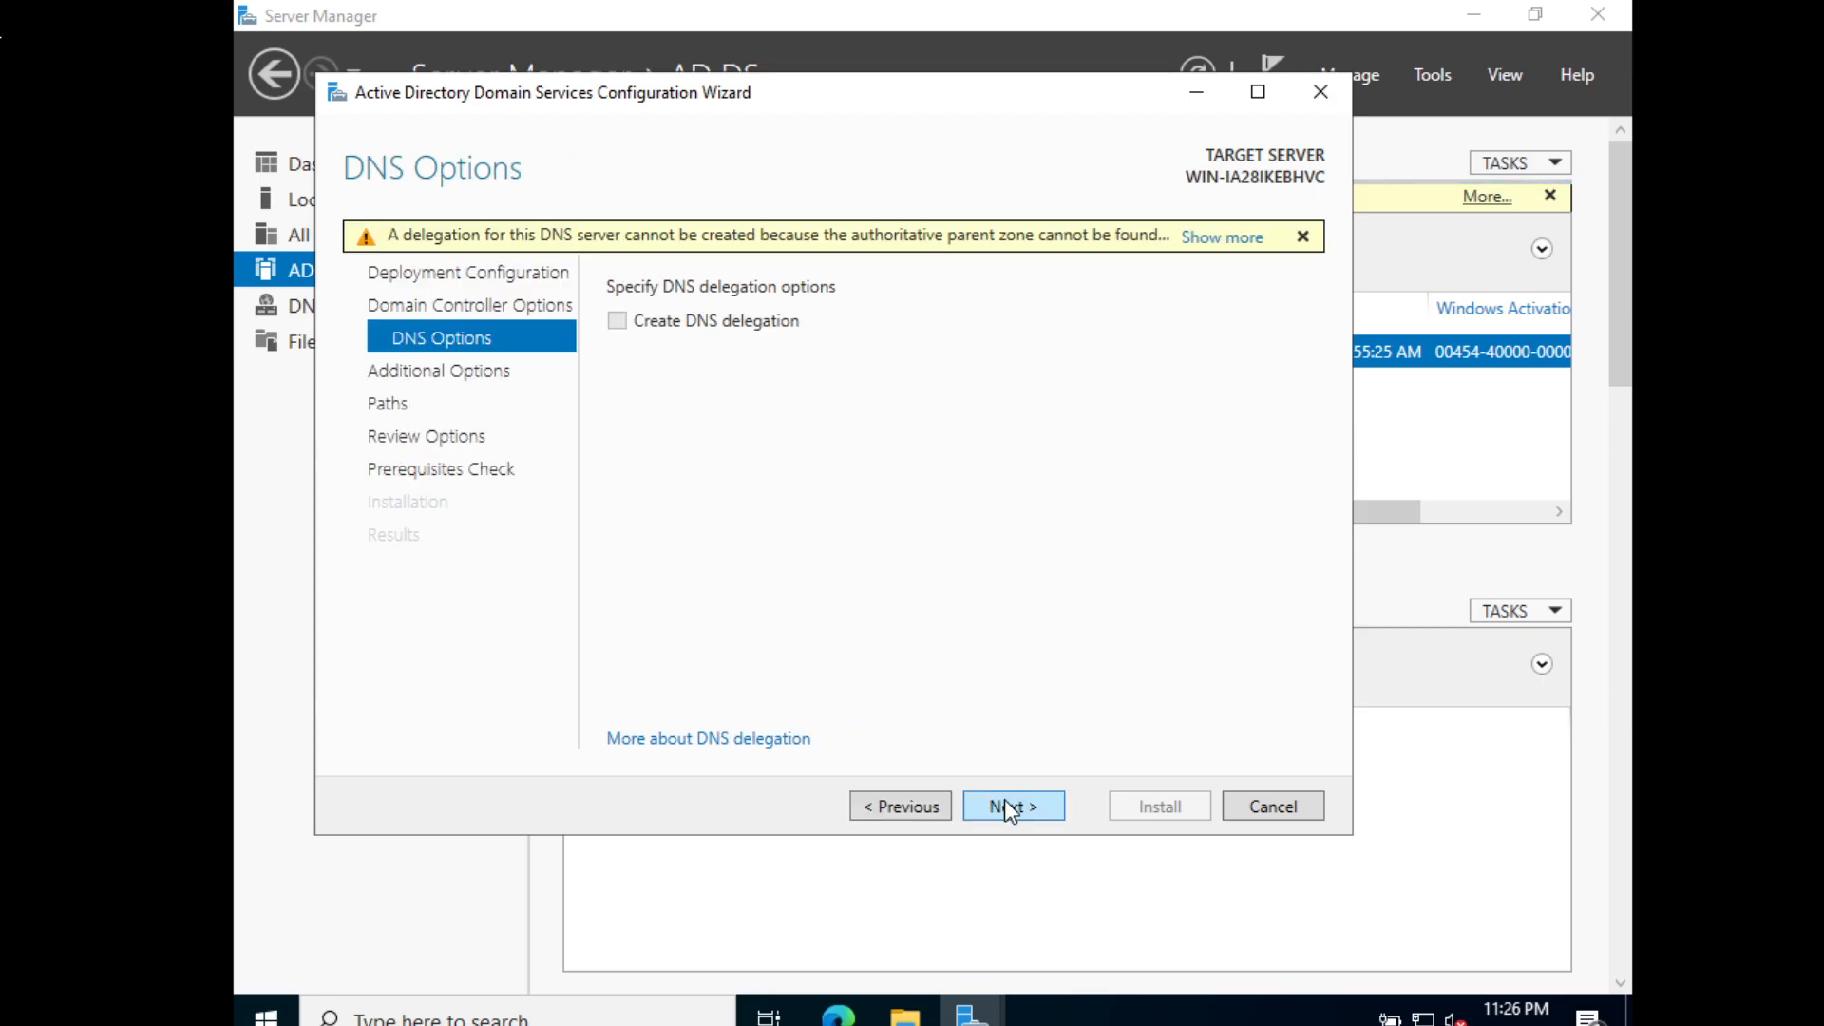
- Skip DNS delegation and accept the NetBIOS name CCSTECH and the default database, log and SYSVOL folders
left_click(1005, 803)
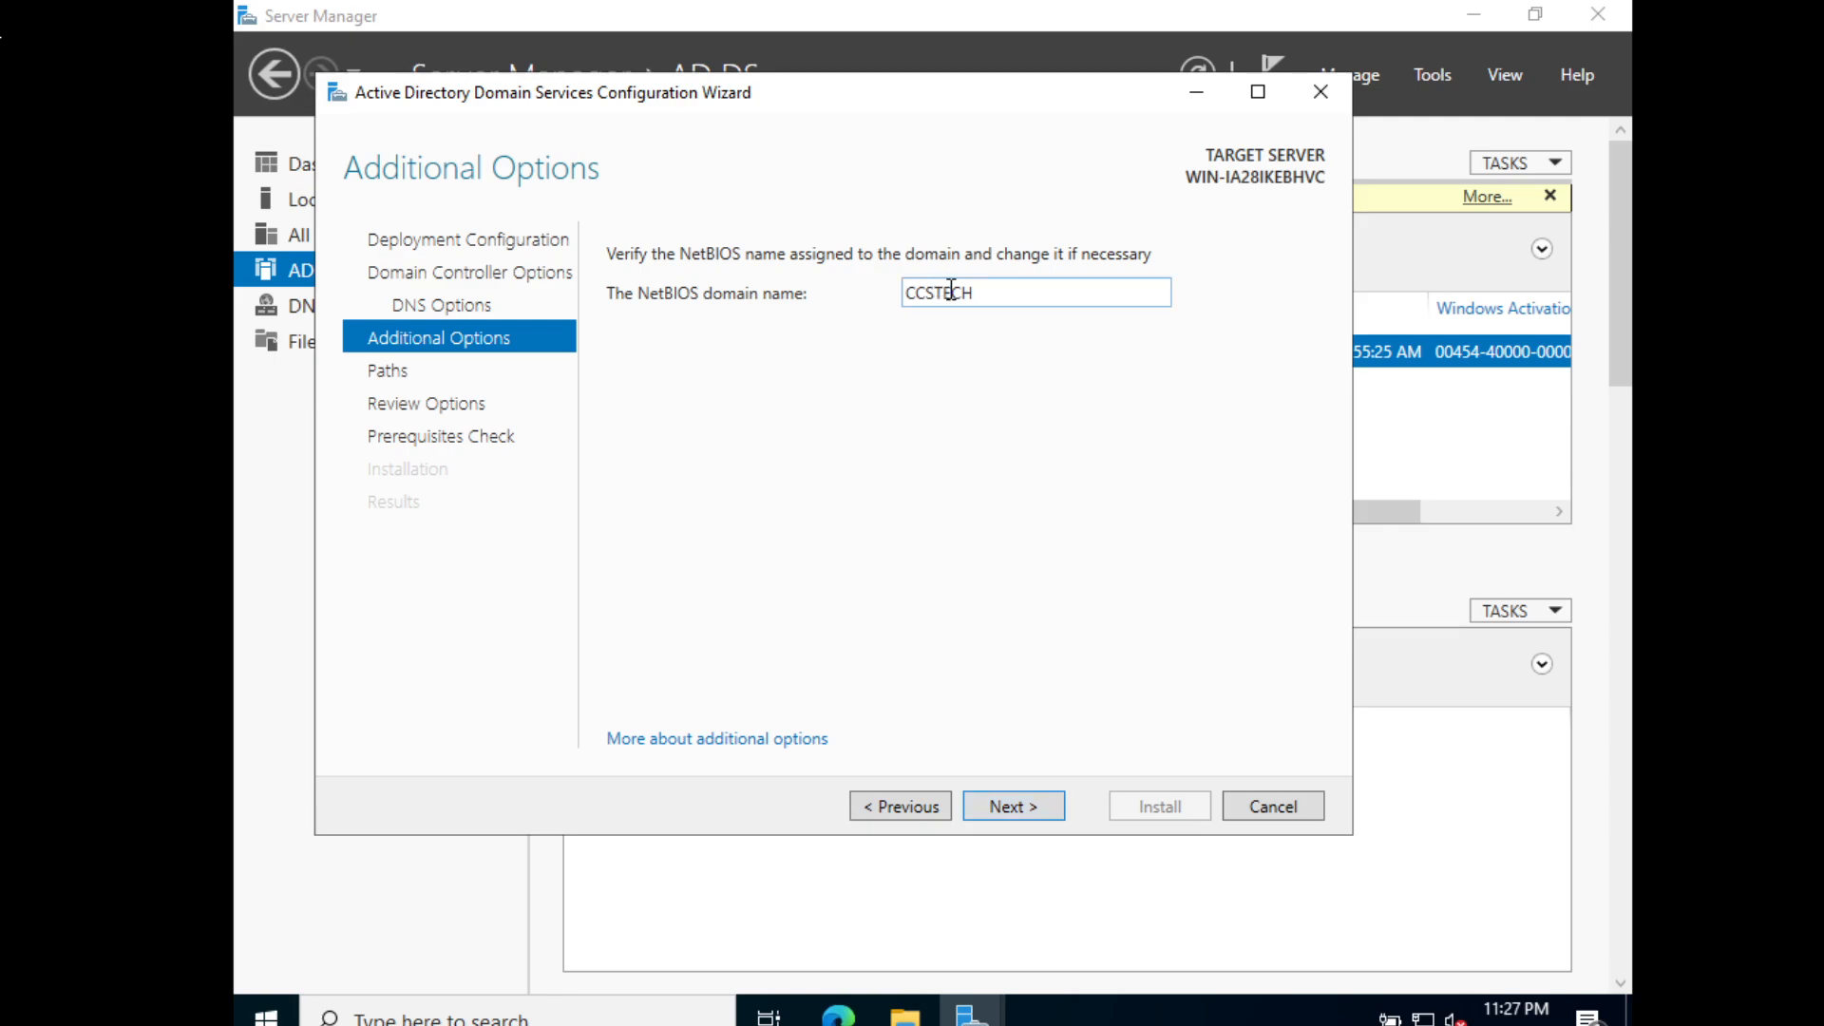
double_click(916, 288)
left_click(916, 289)
left_click(1022, 810)
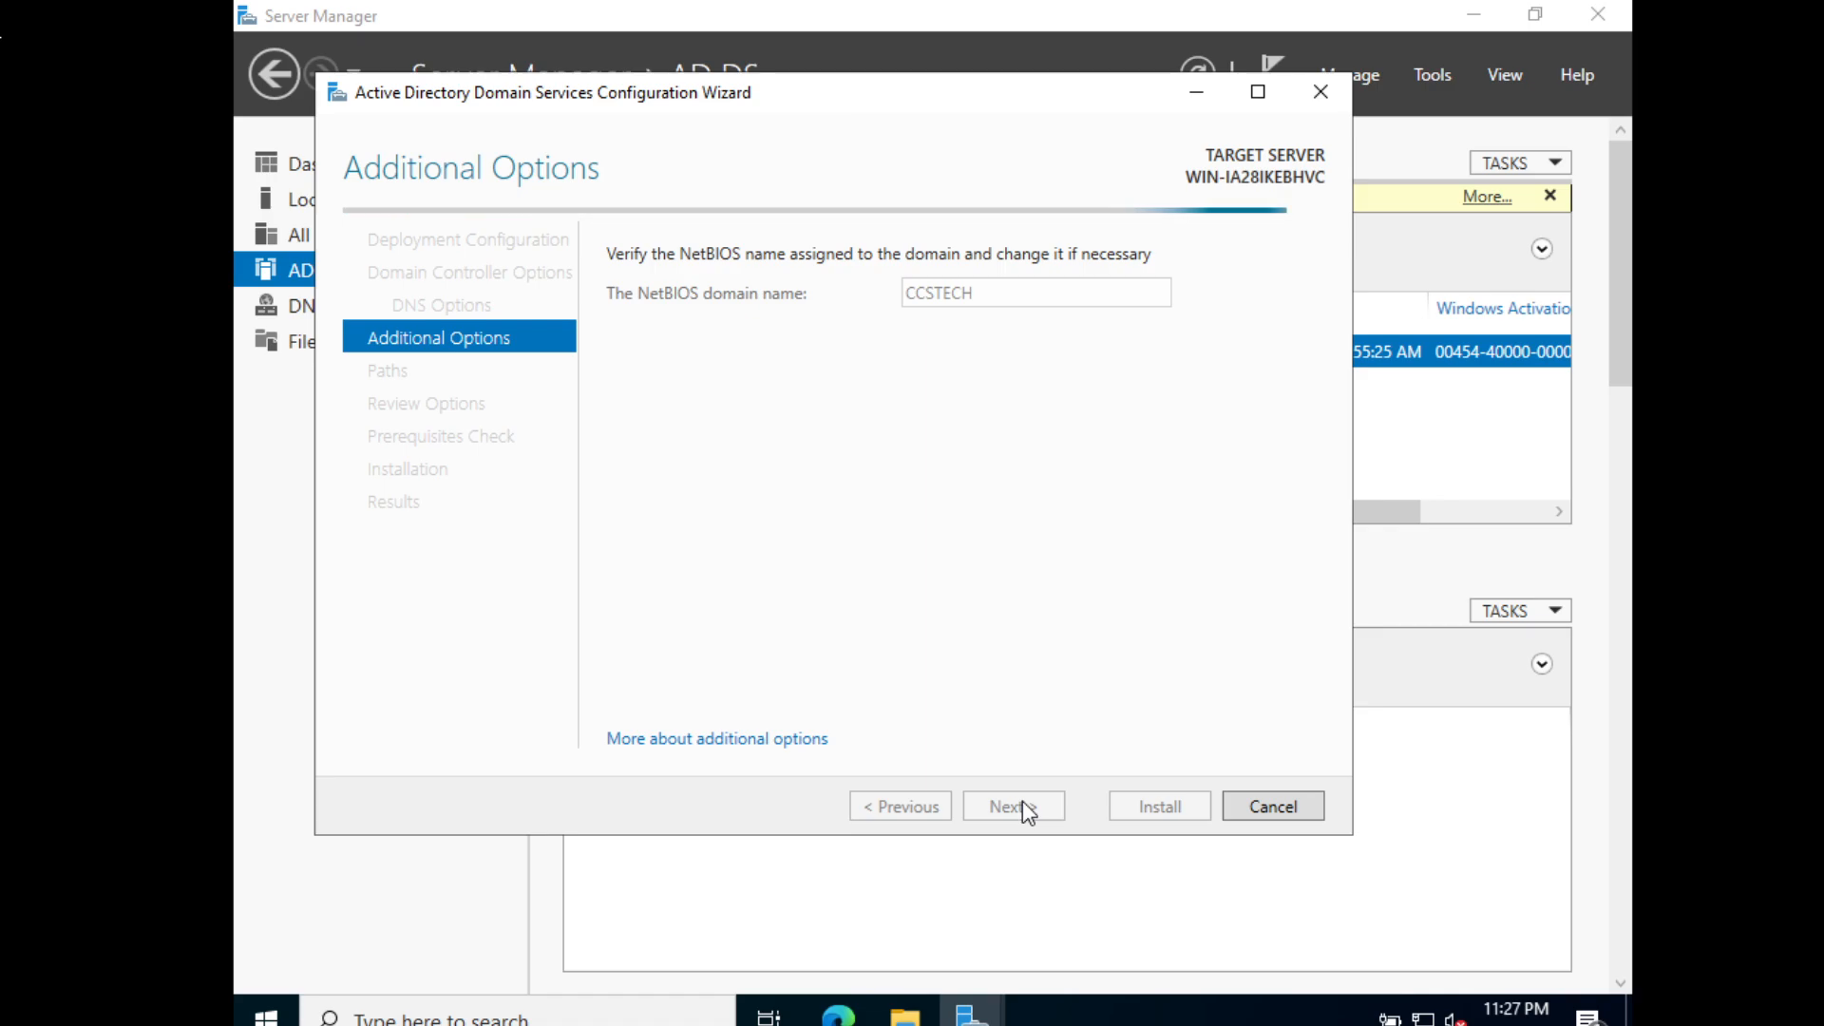
left_click(1023, 801)
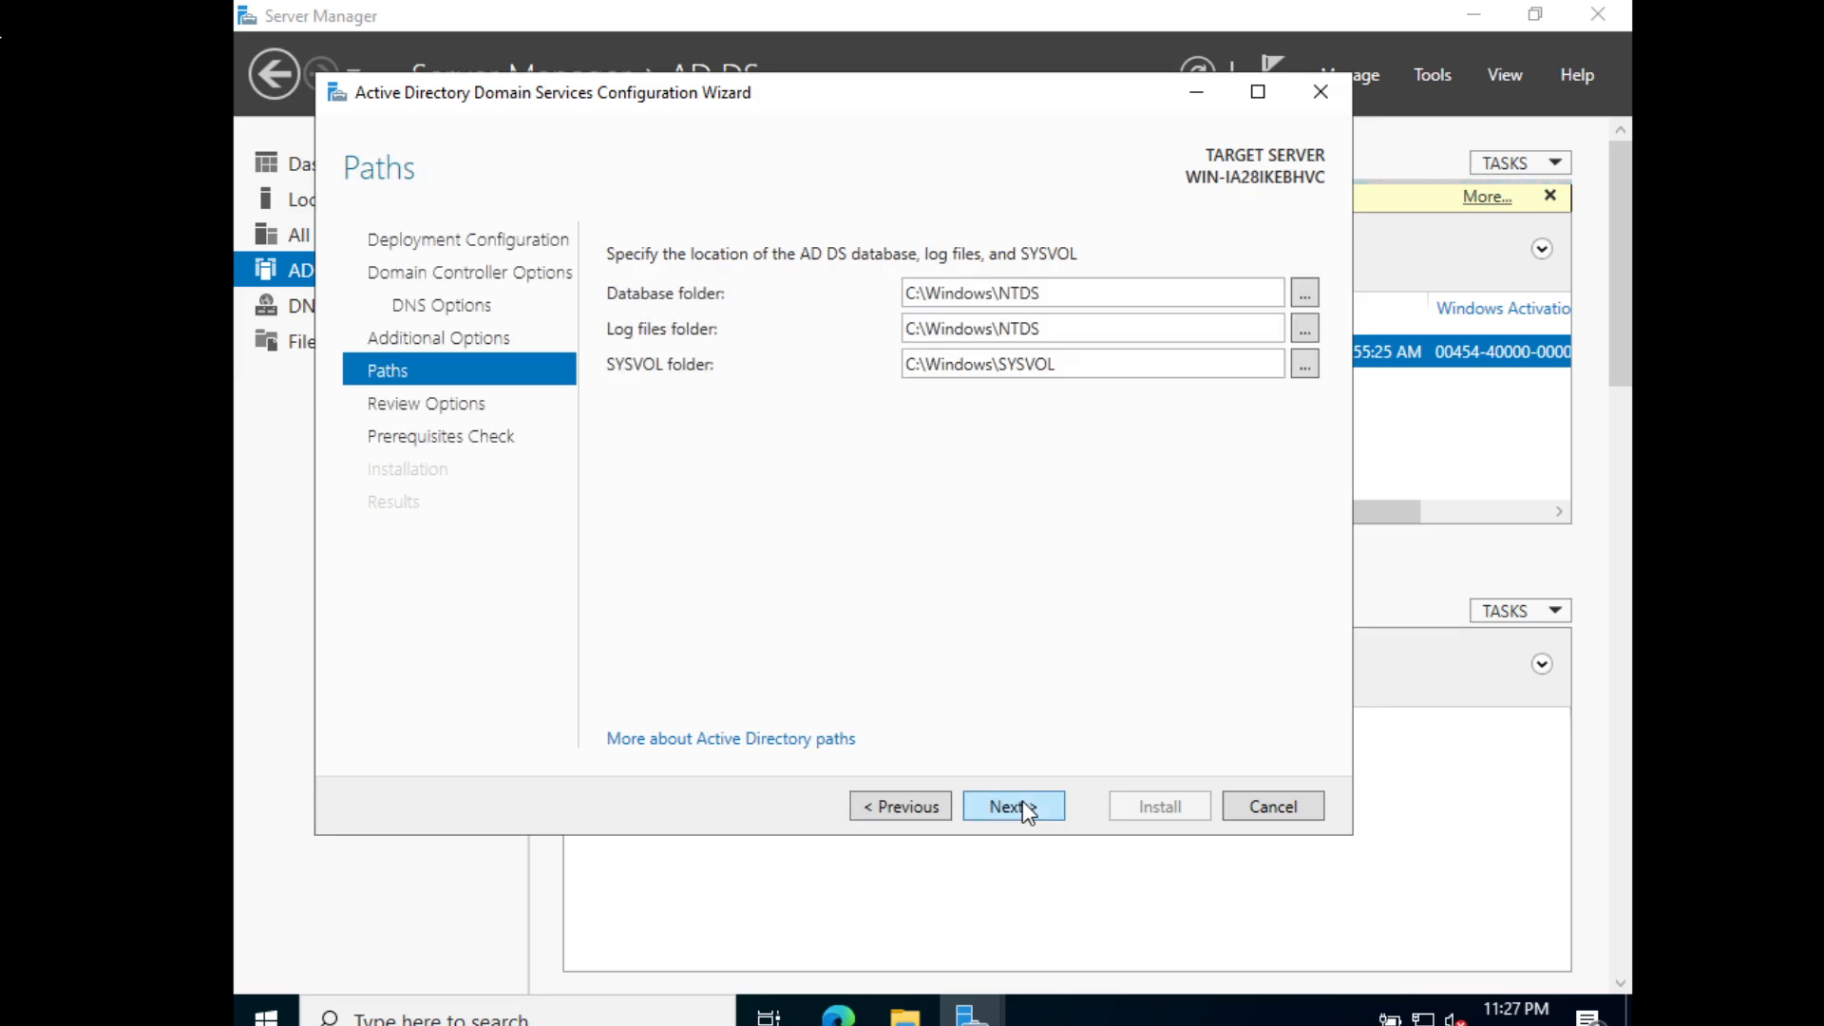
left_click(1023, 804)
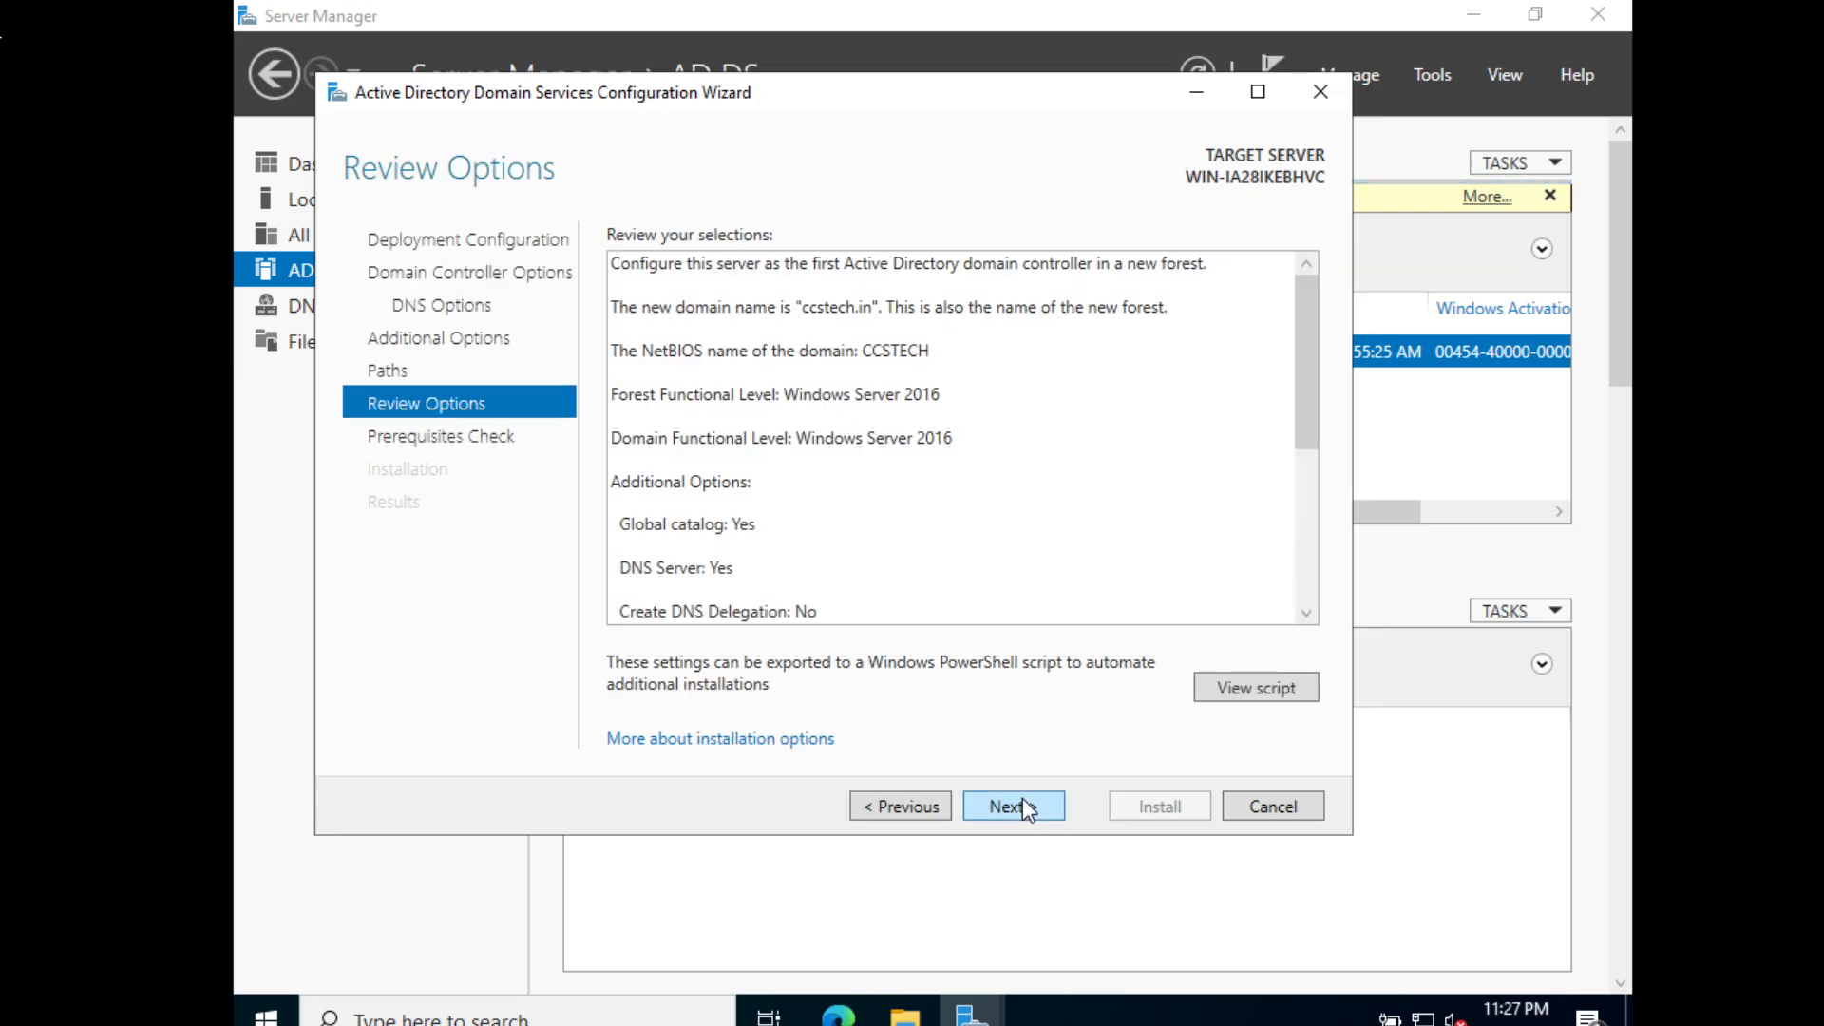
- Review the selections and prerequisite check results, and install the domain controller configuration
scroll(1026, 555, "down", 5)
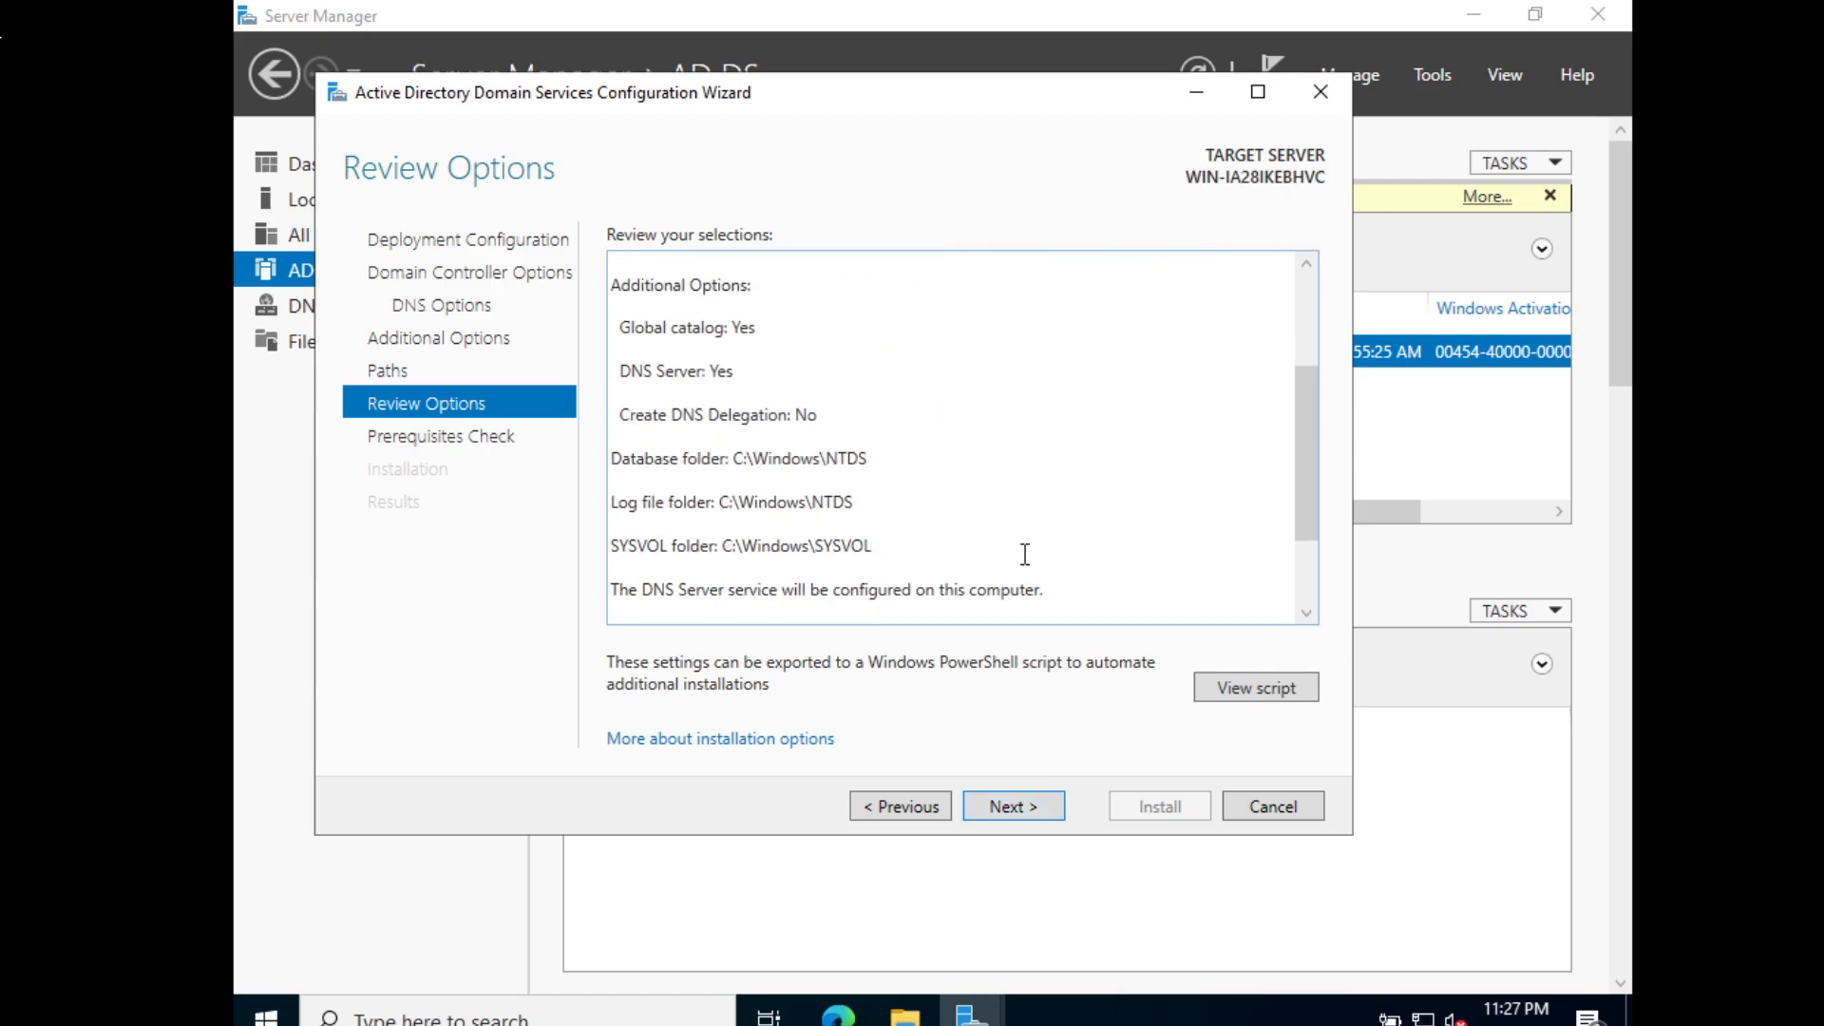
left_click(1048, 810)
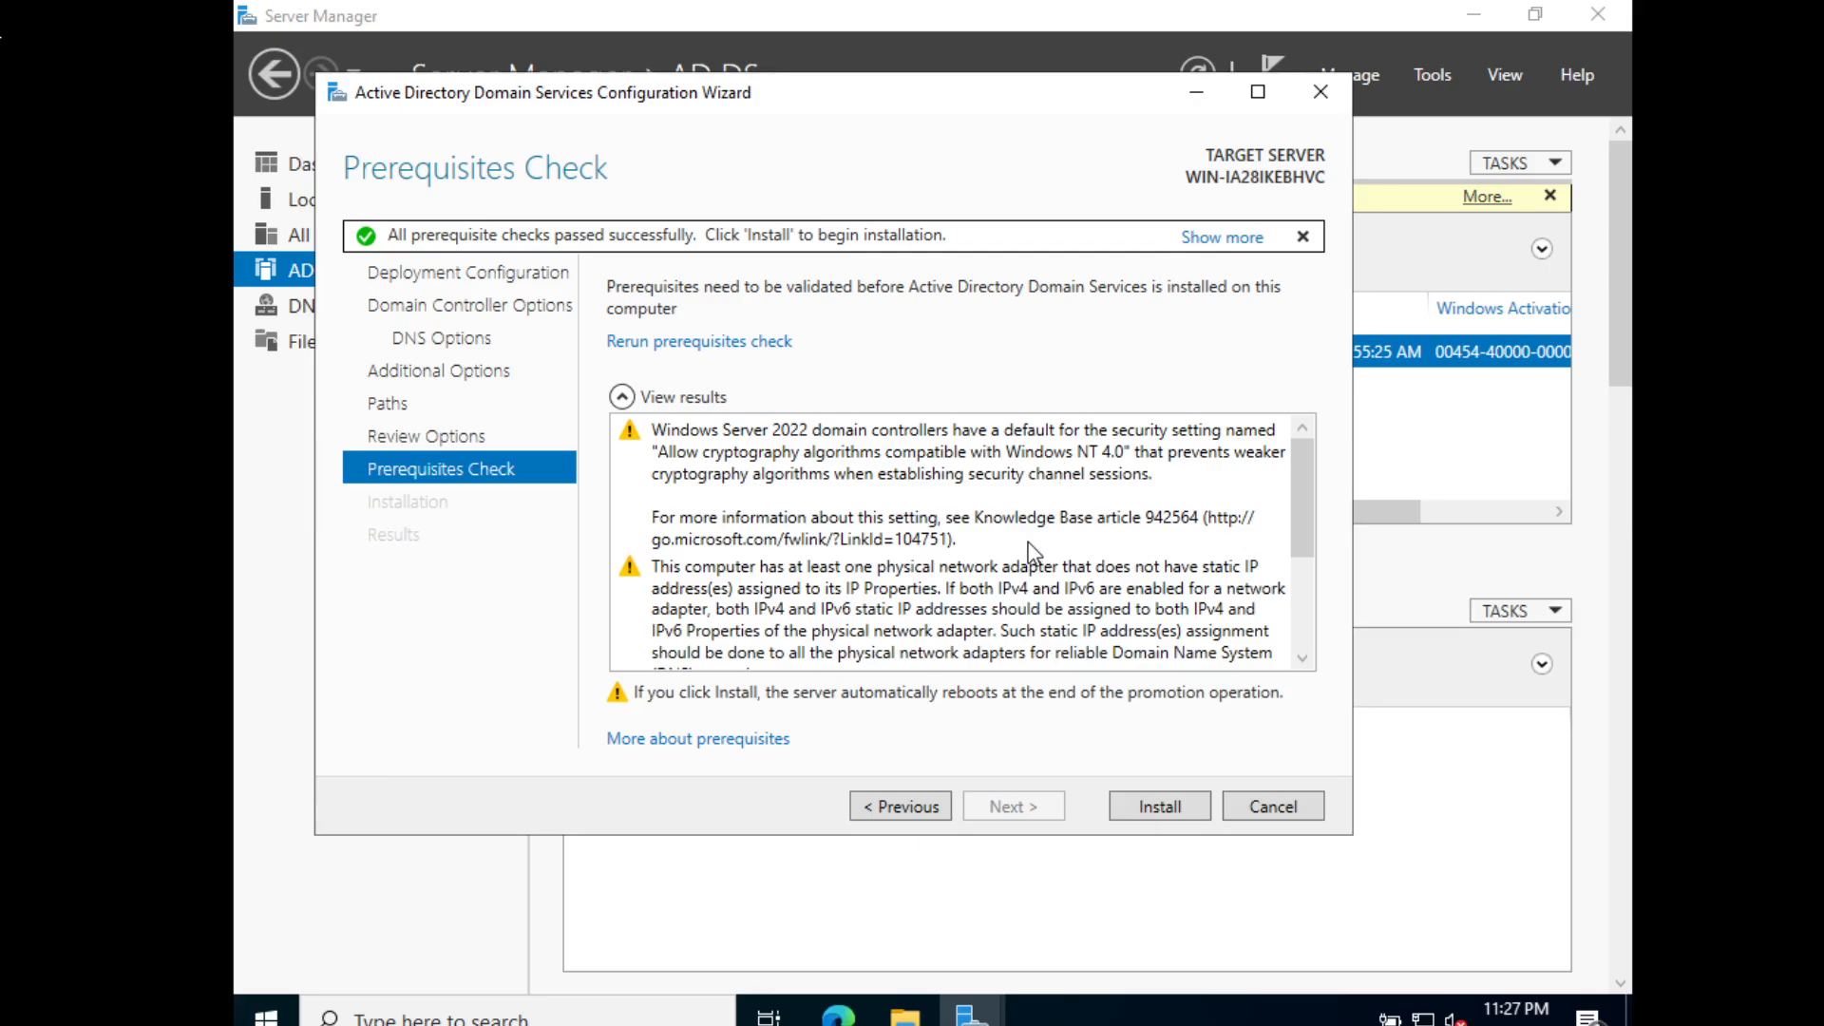
scroll(1185, 635, "down", 3)
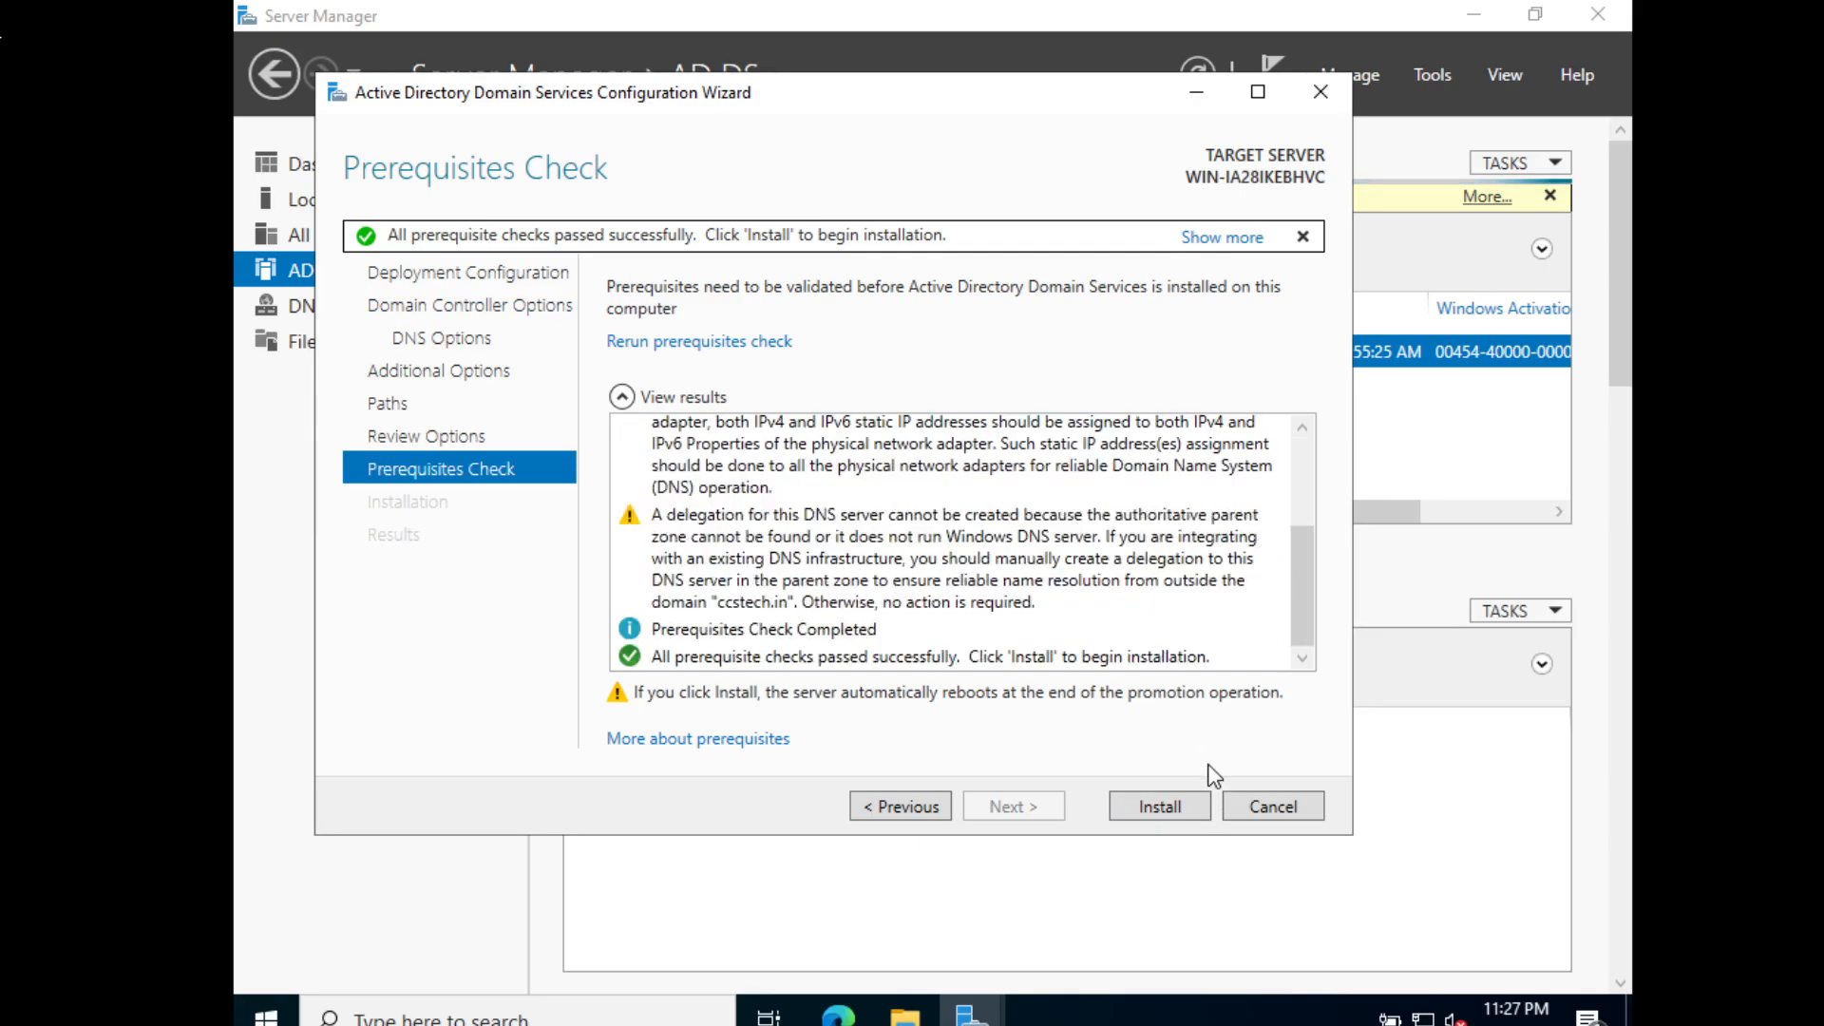
left_click(1173, 804)
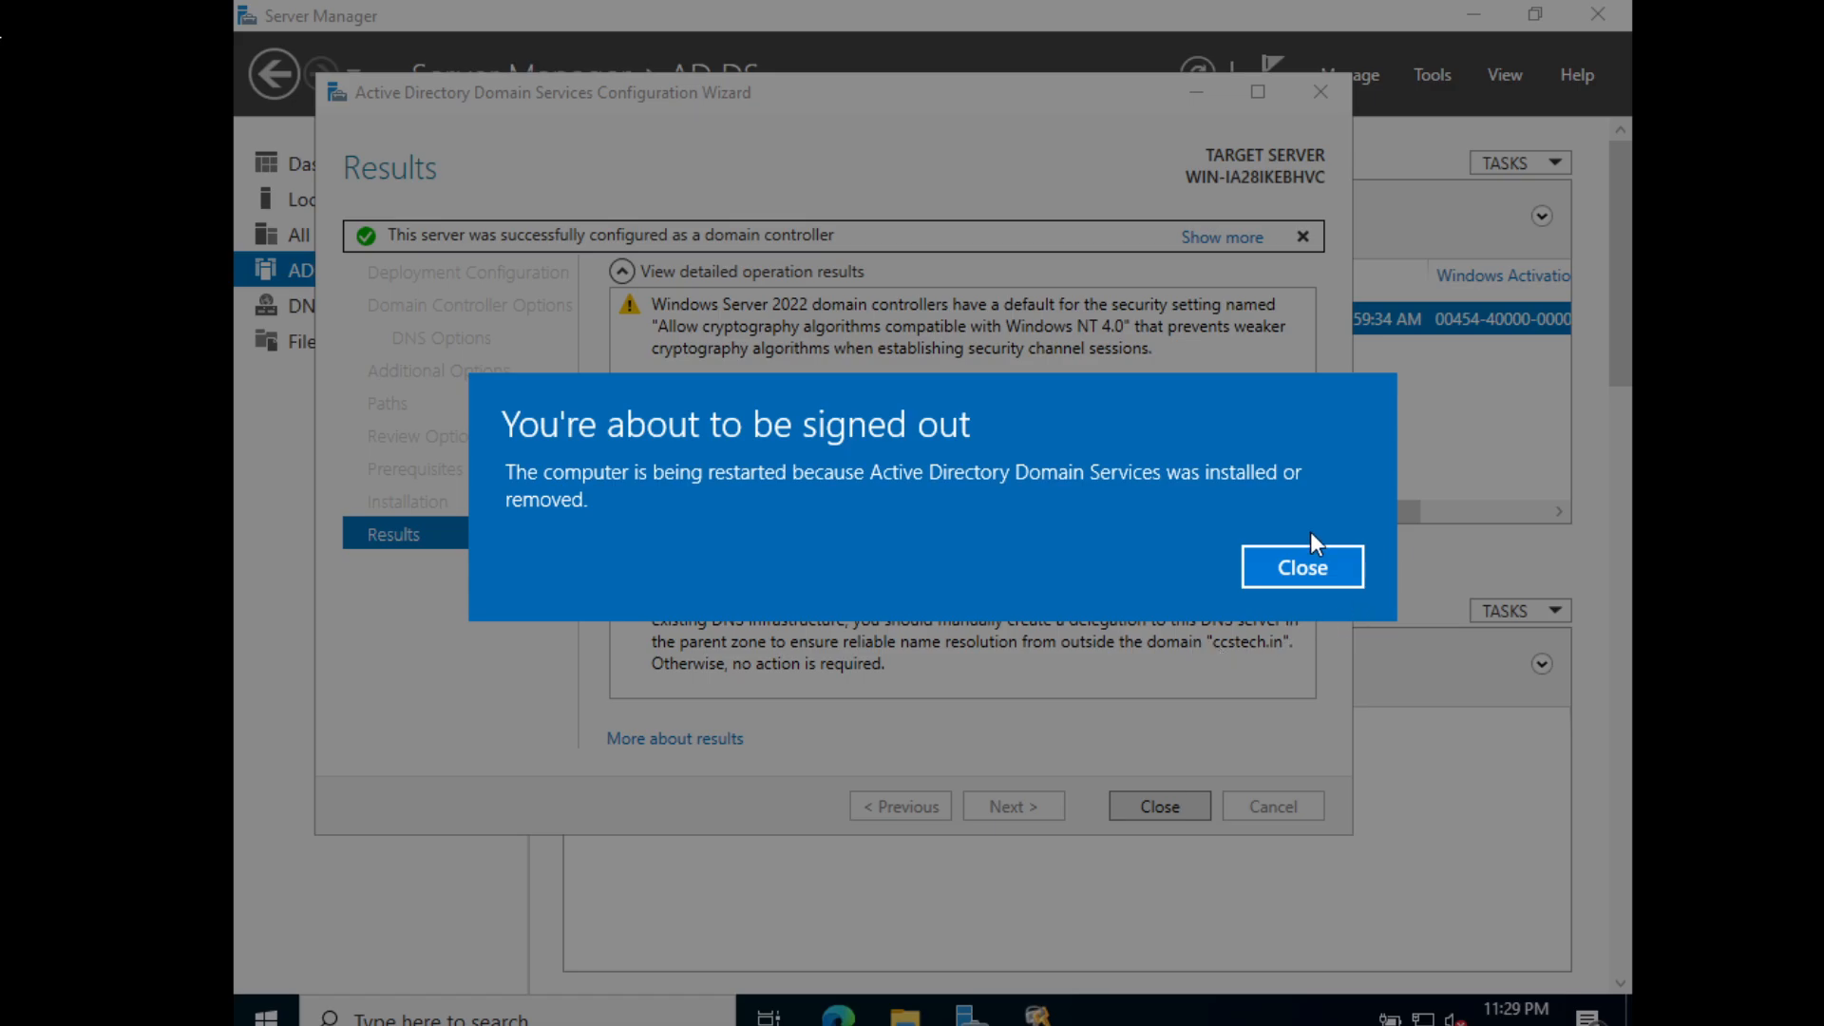
- Dismiss the sign-out notice and close the Active Directory Domain Services configuration wizard so the server restarts
left_click(1289, 570)
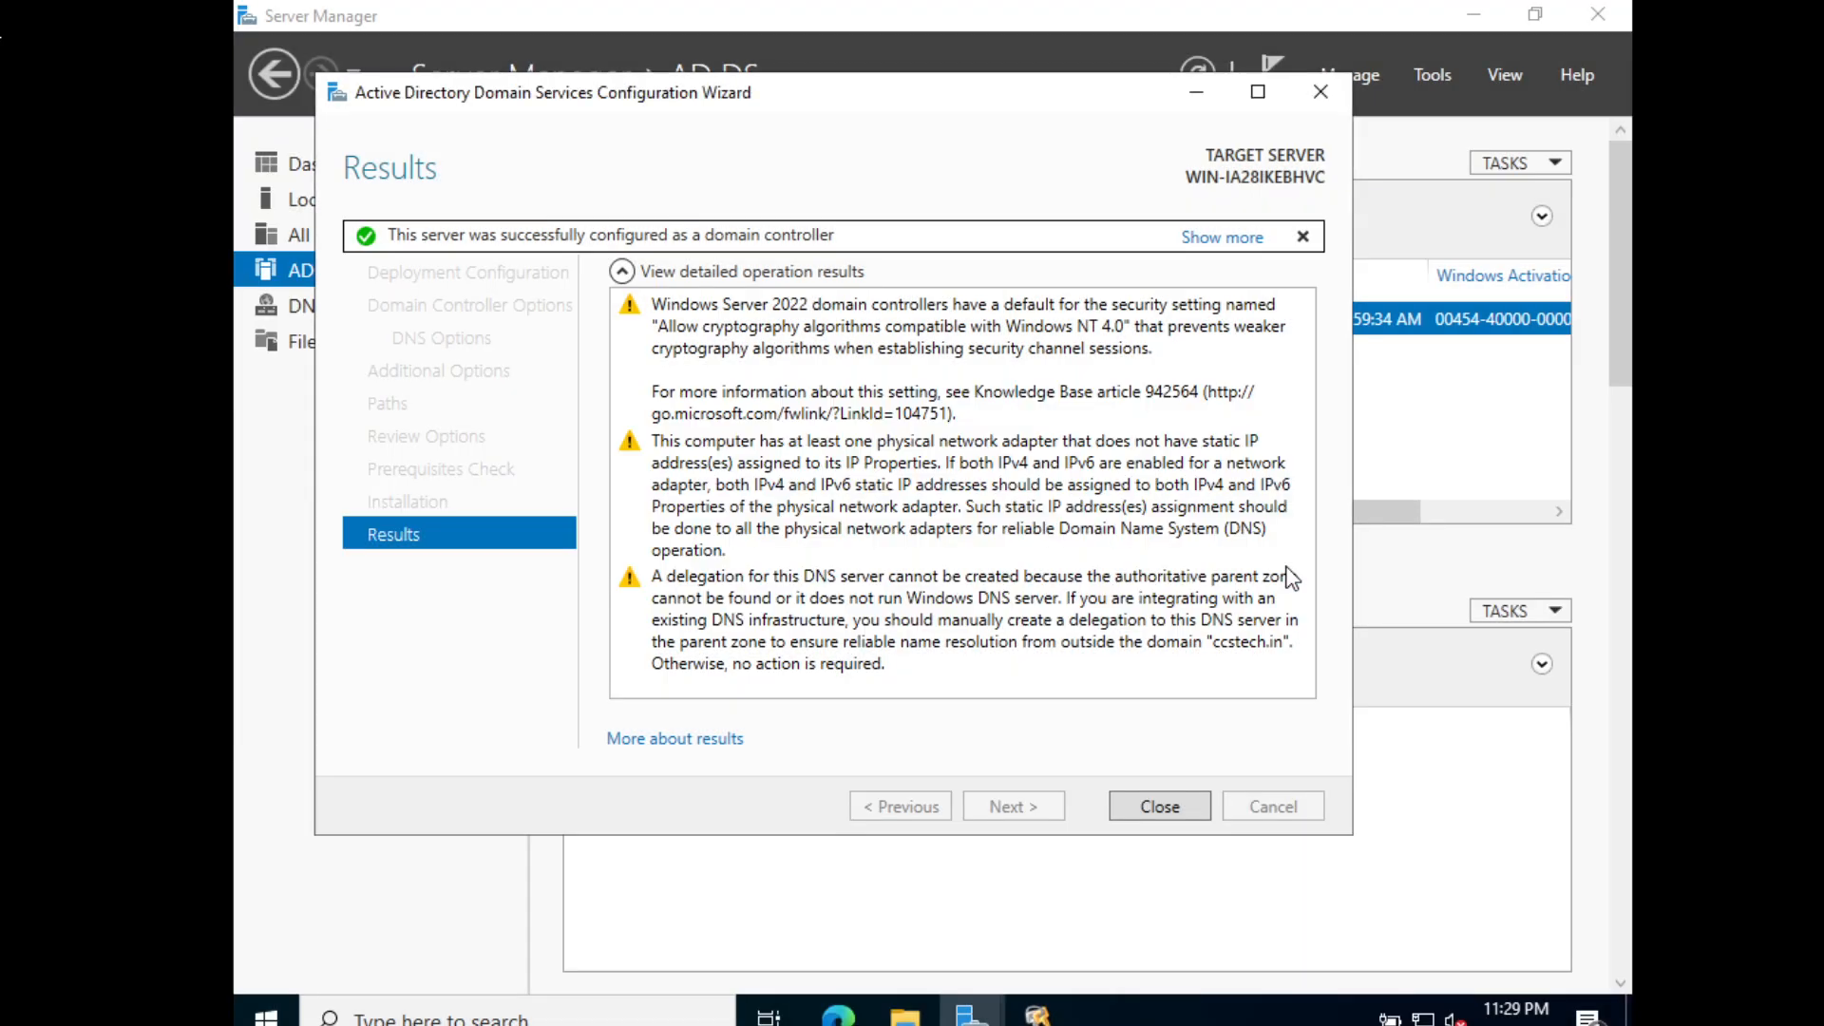
left_click(1152, 808)
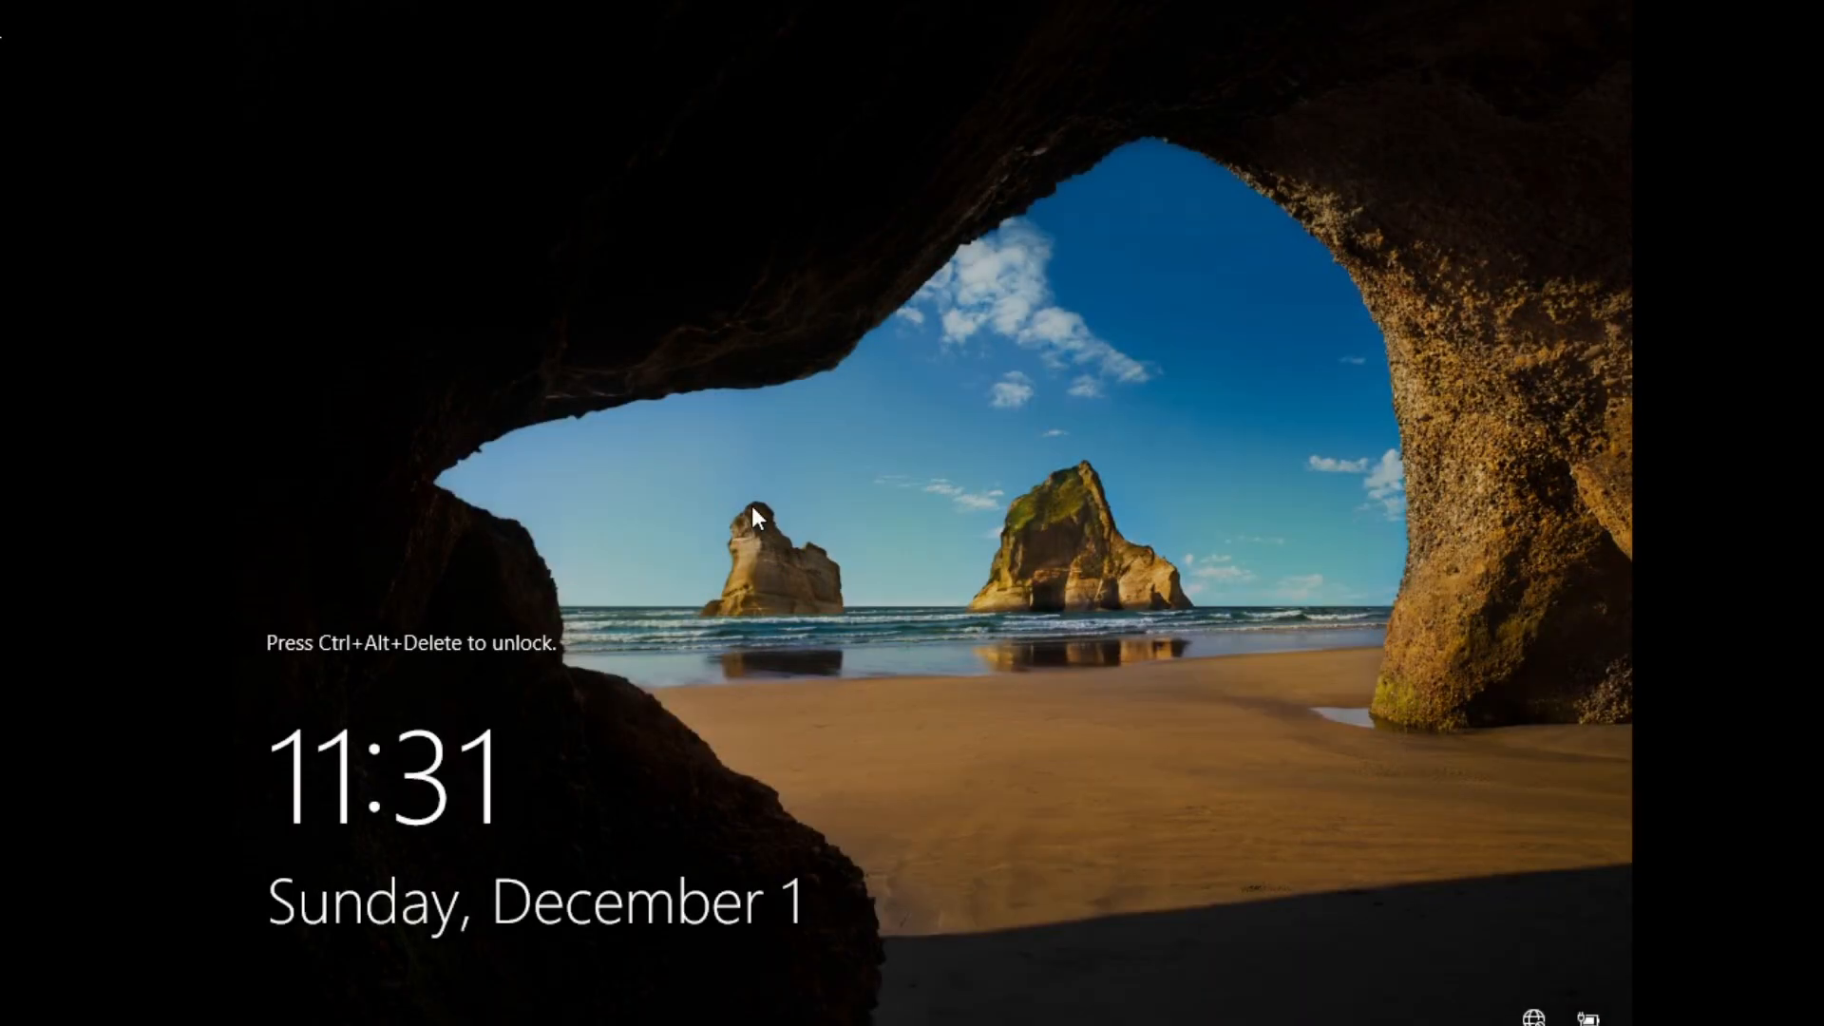
- Unlock the restarted server and sign in as CCSTECH\Administrator with the account password, re-entering it if it is rejected
key("ctrl+alt+Delete")
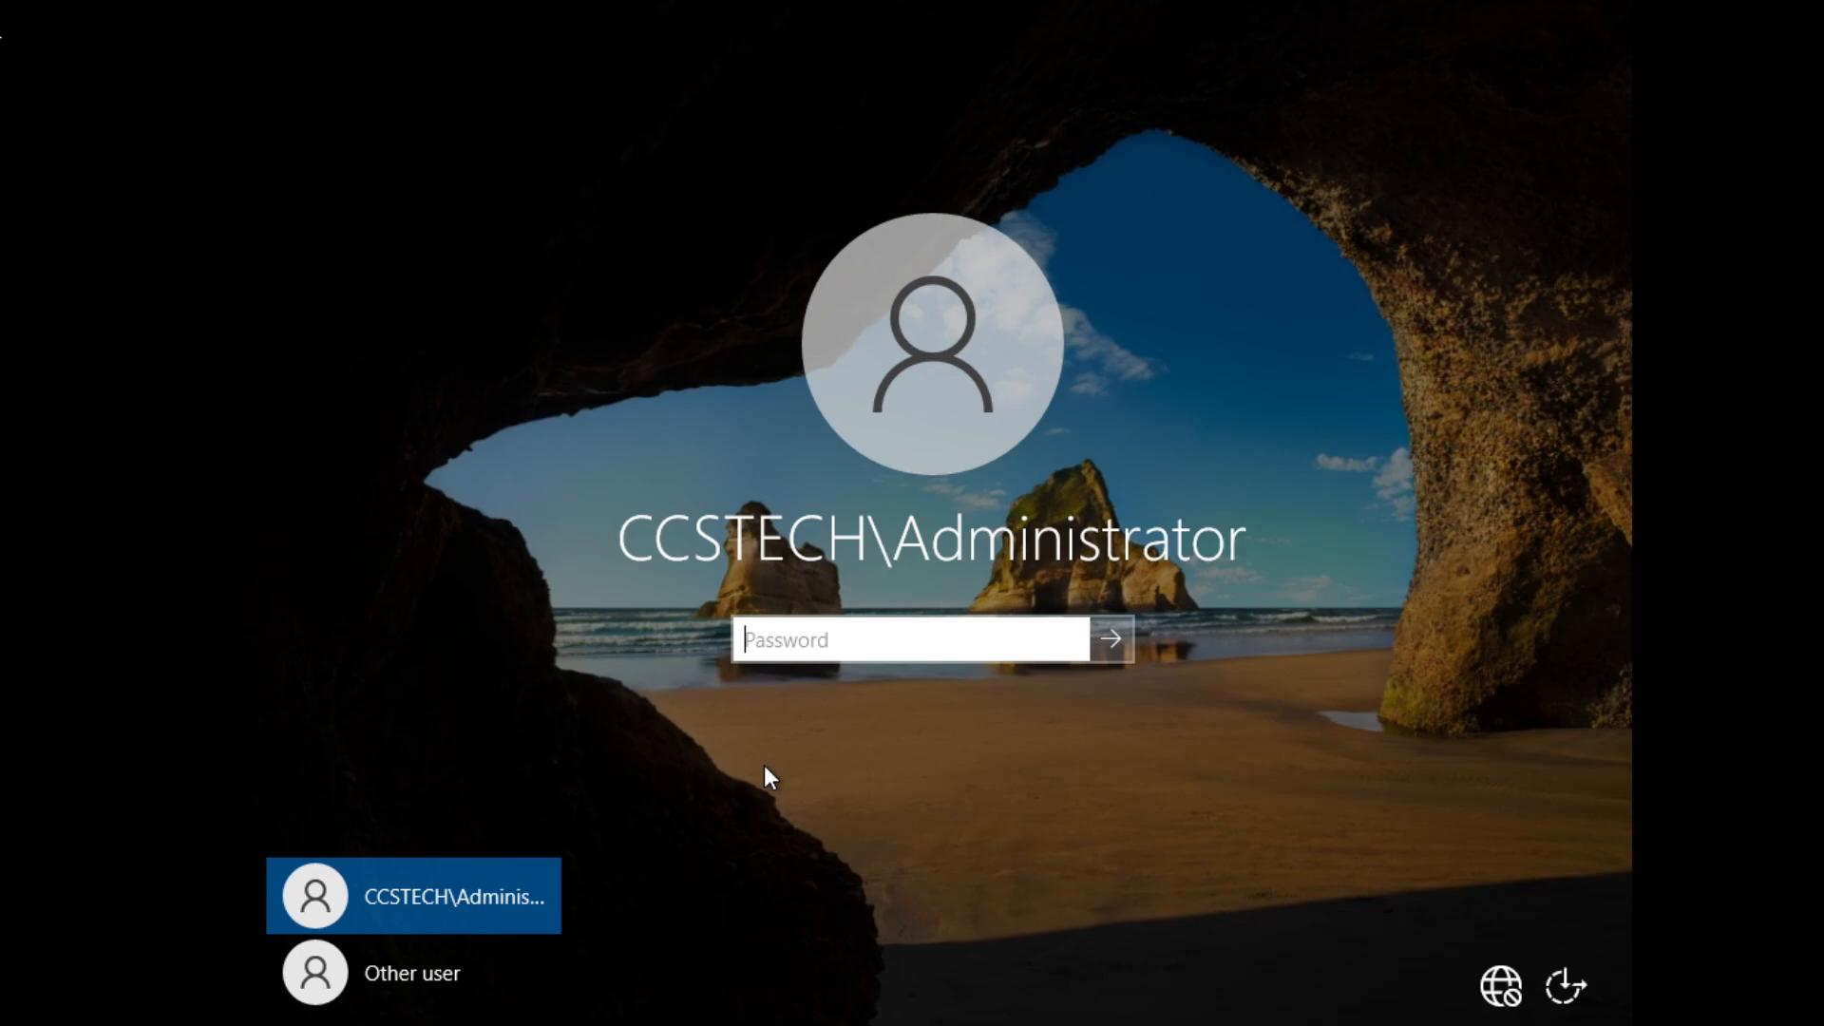
type("••••••••••")
key("Return")
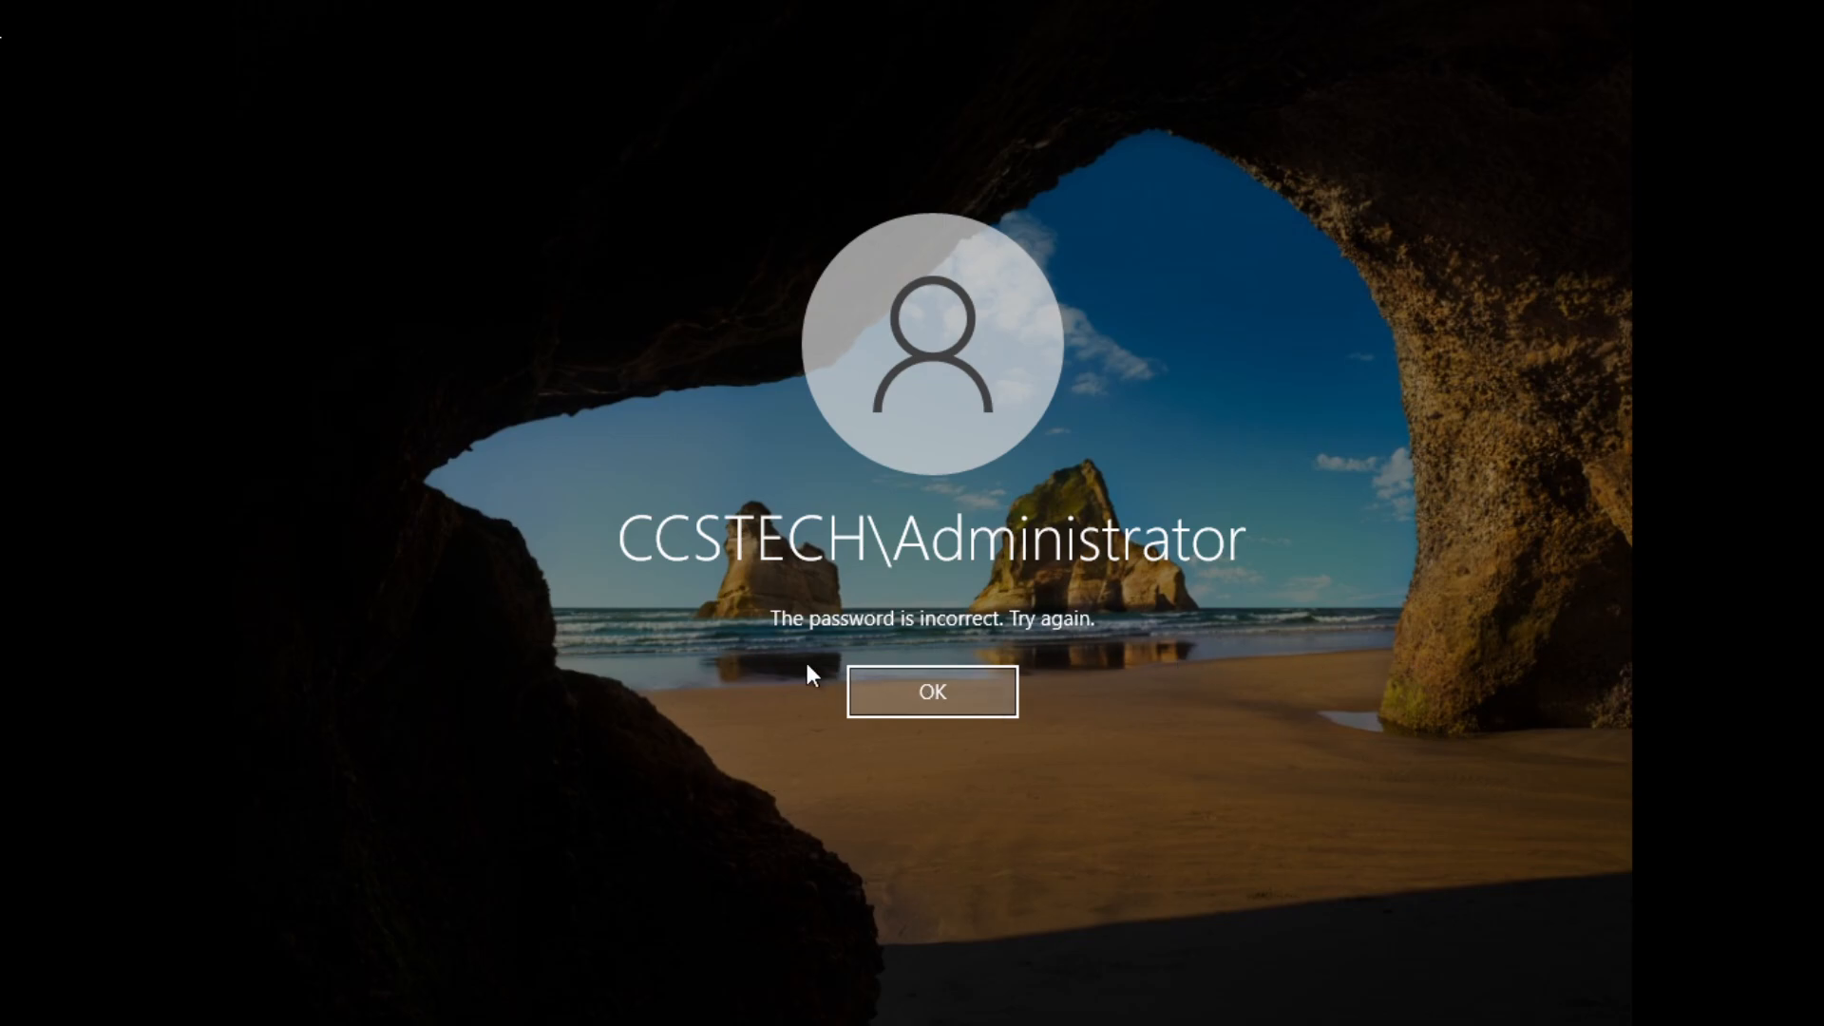
left_click(924, 683)
type("•••••")
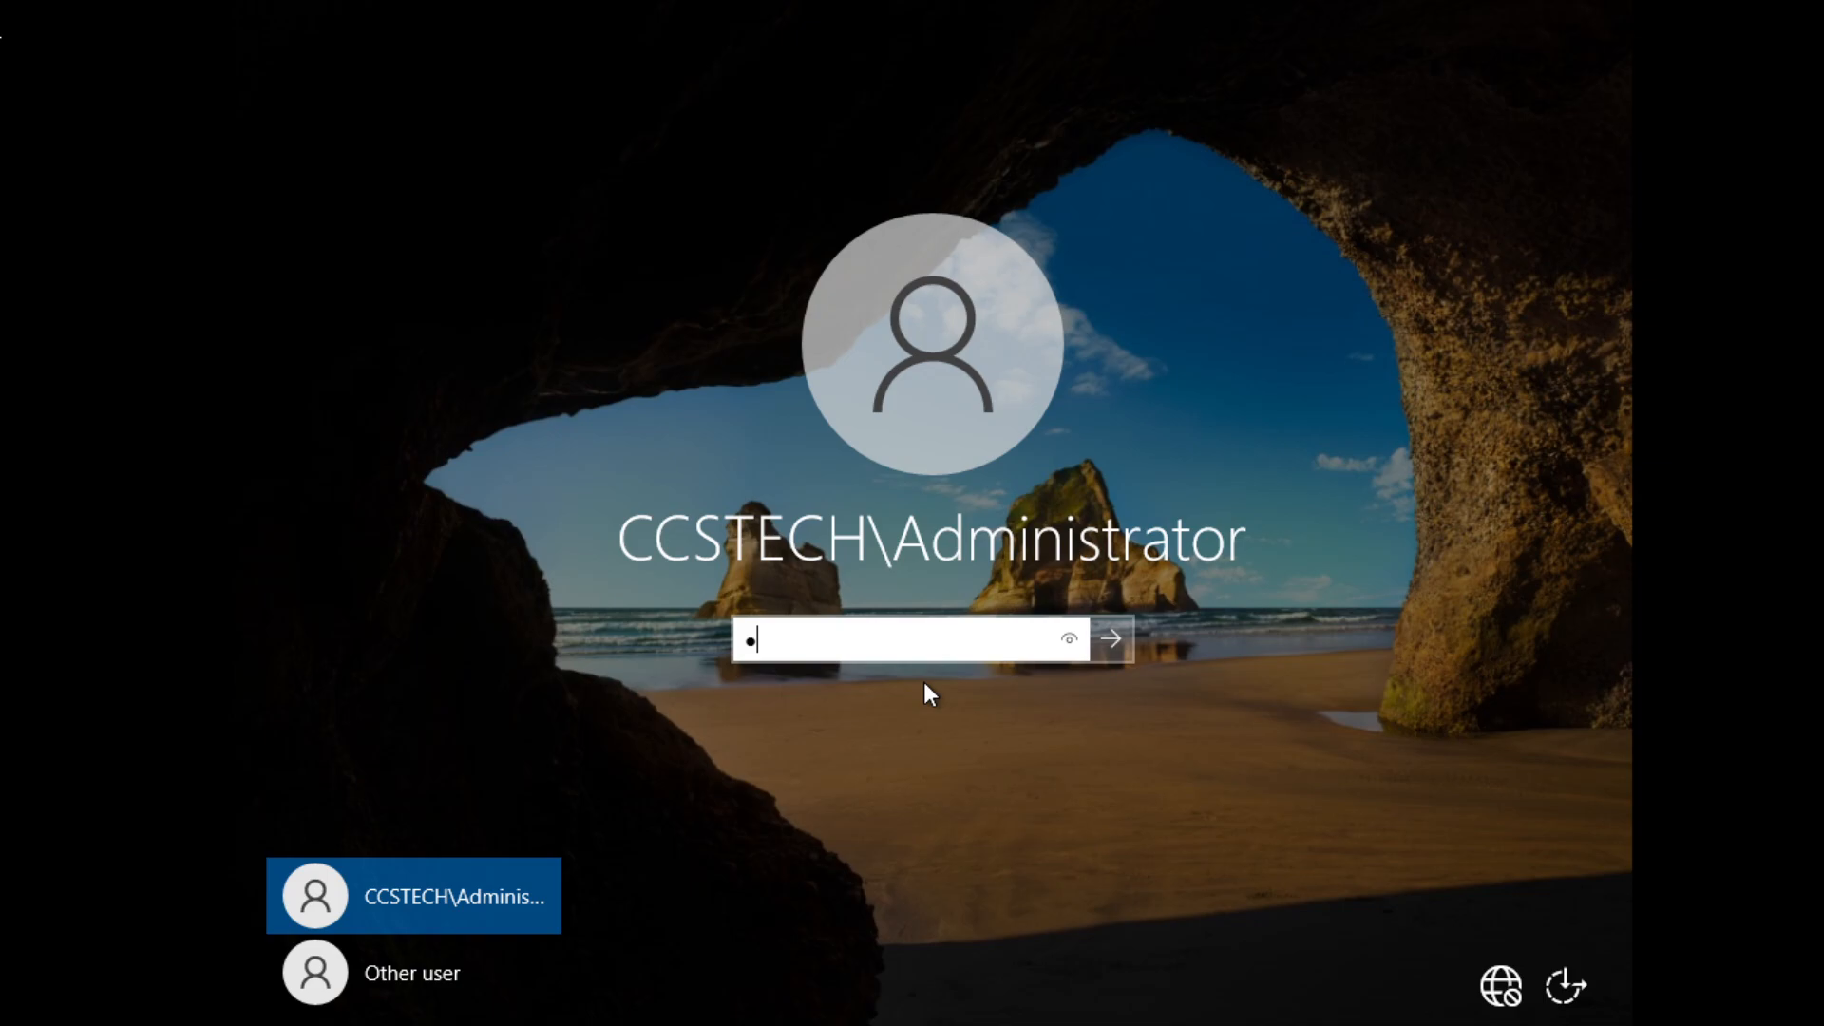
type("••••")
key("Return")
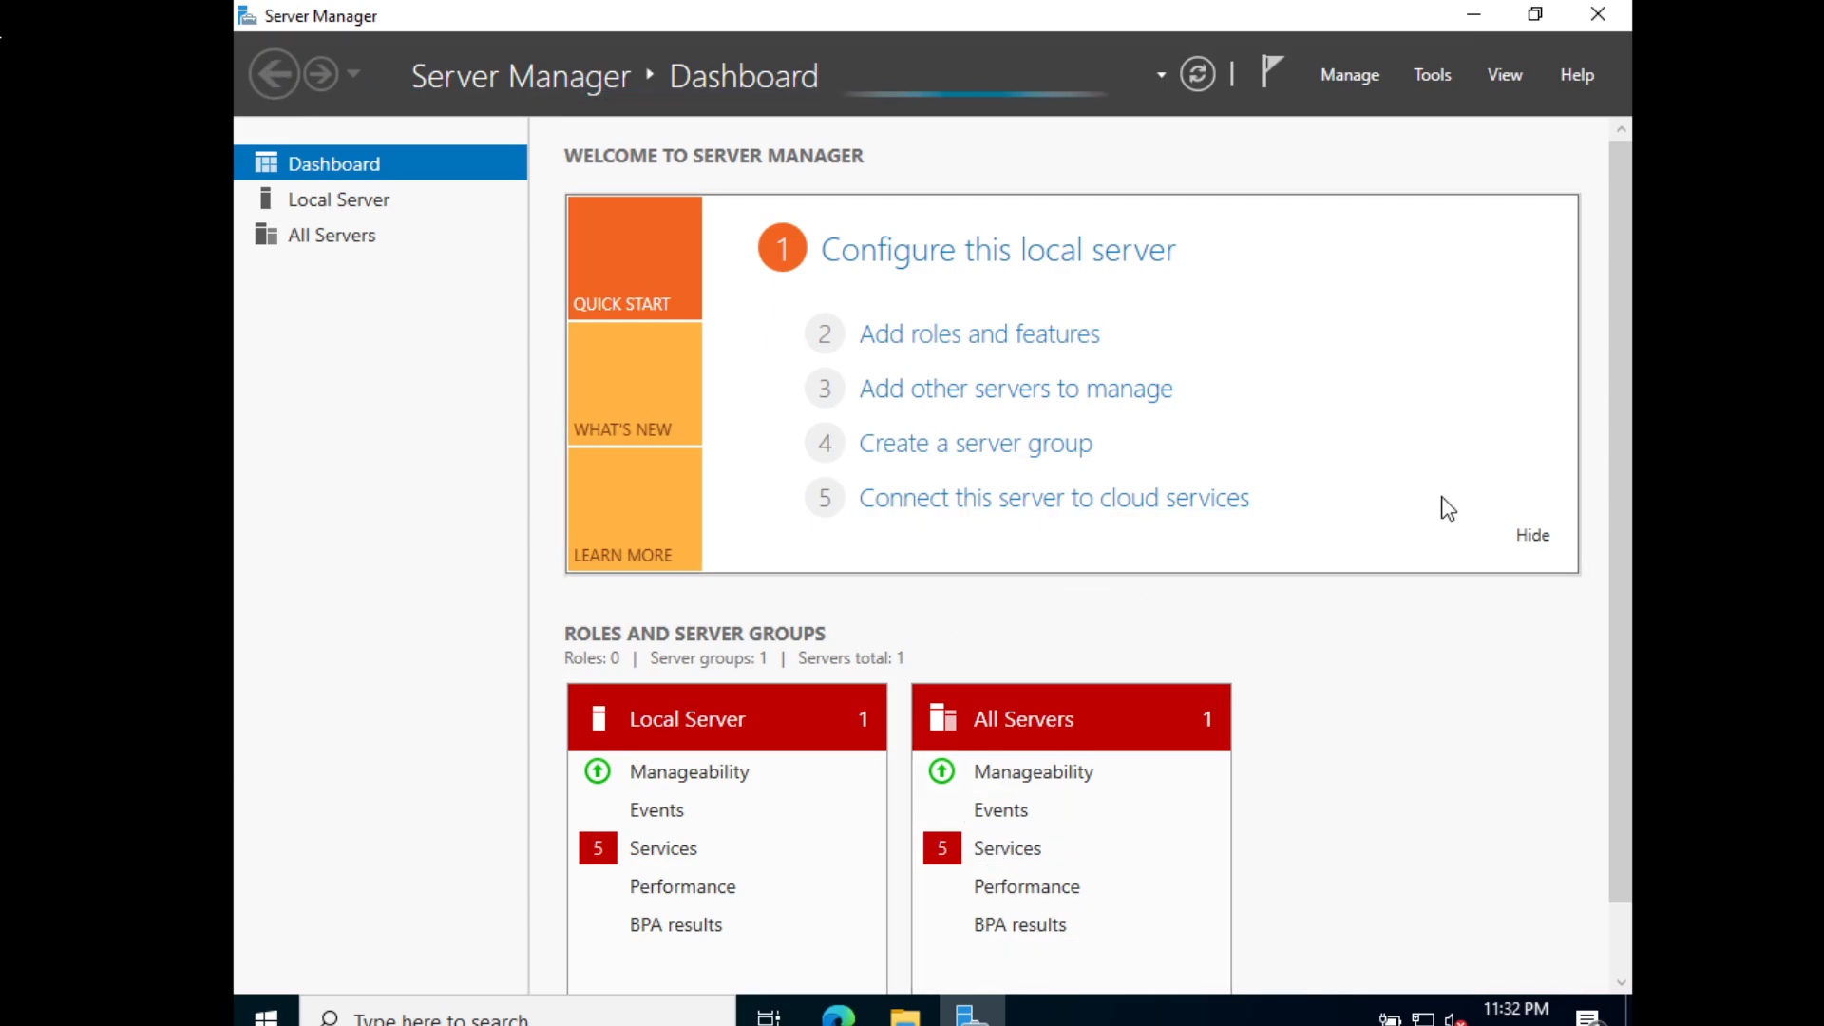
- Check the AD DS and DNS roles on the Server Manager dashboard and open the AD DS page with its servers and events
scroll(1341, 744, "down", 2)
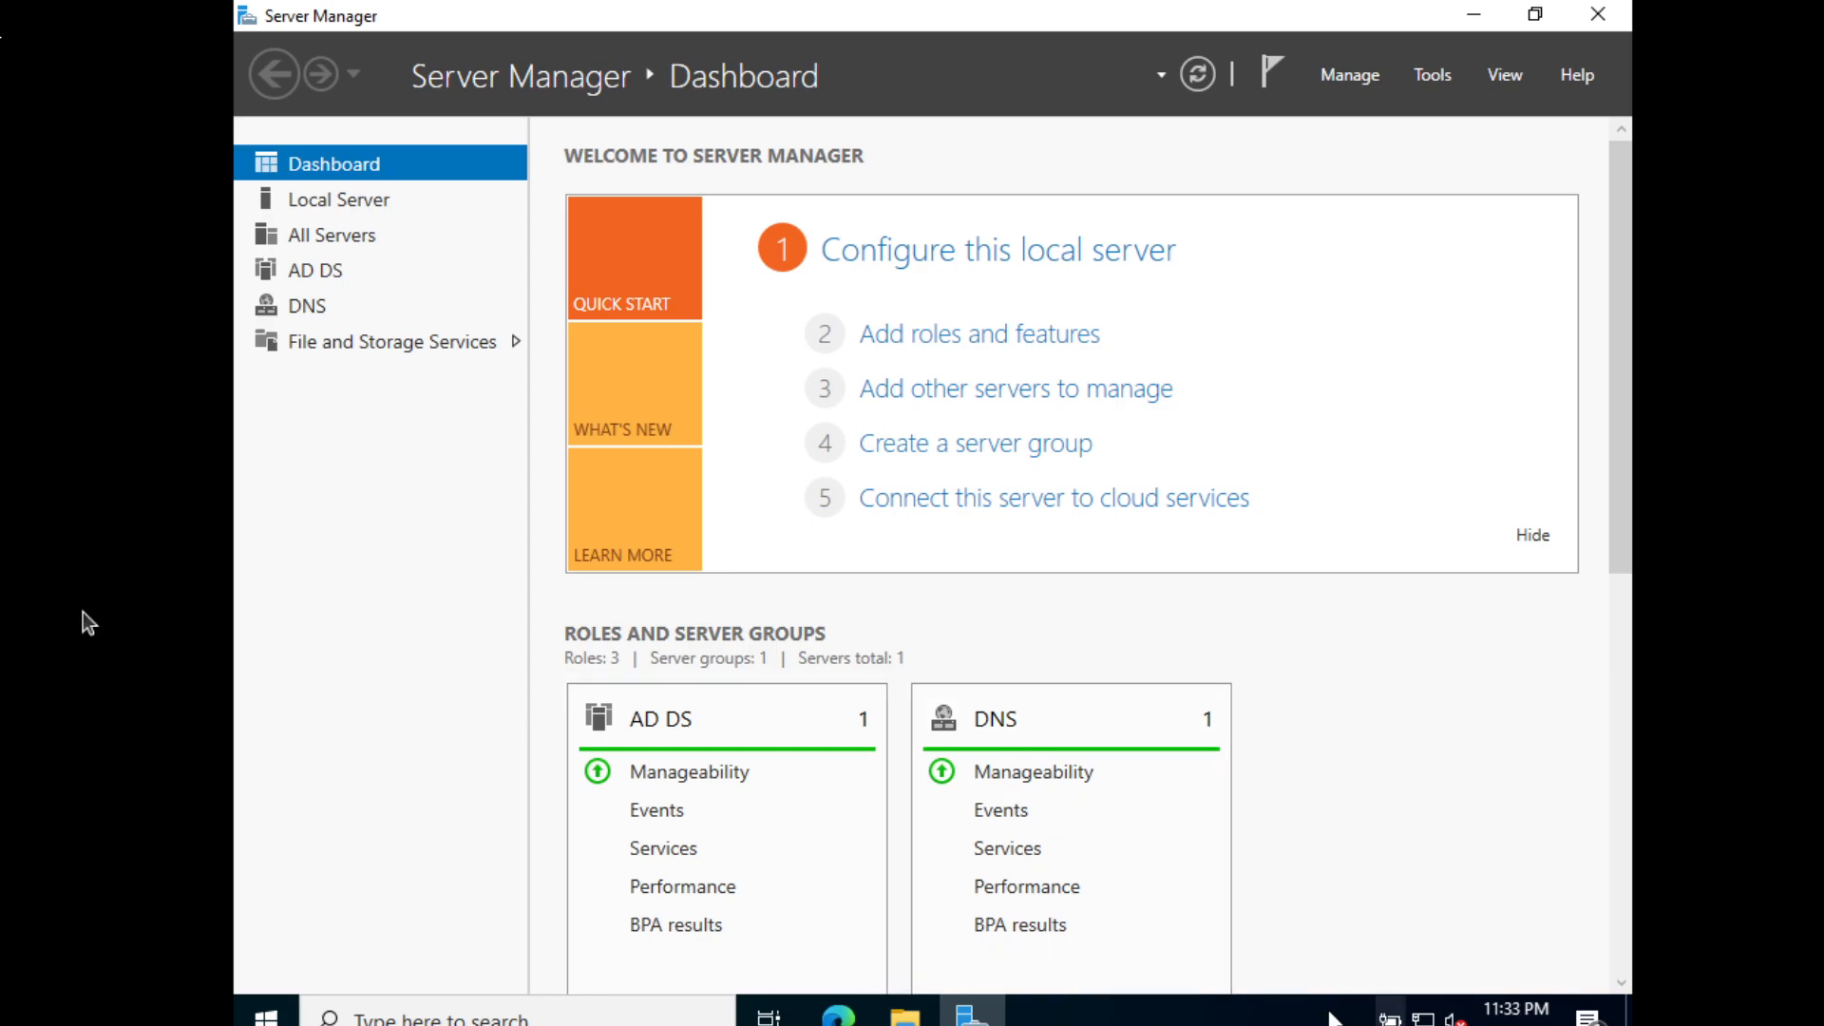
scroll(1035, 748, "down", 3)
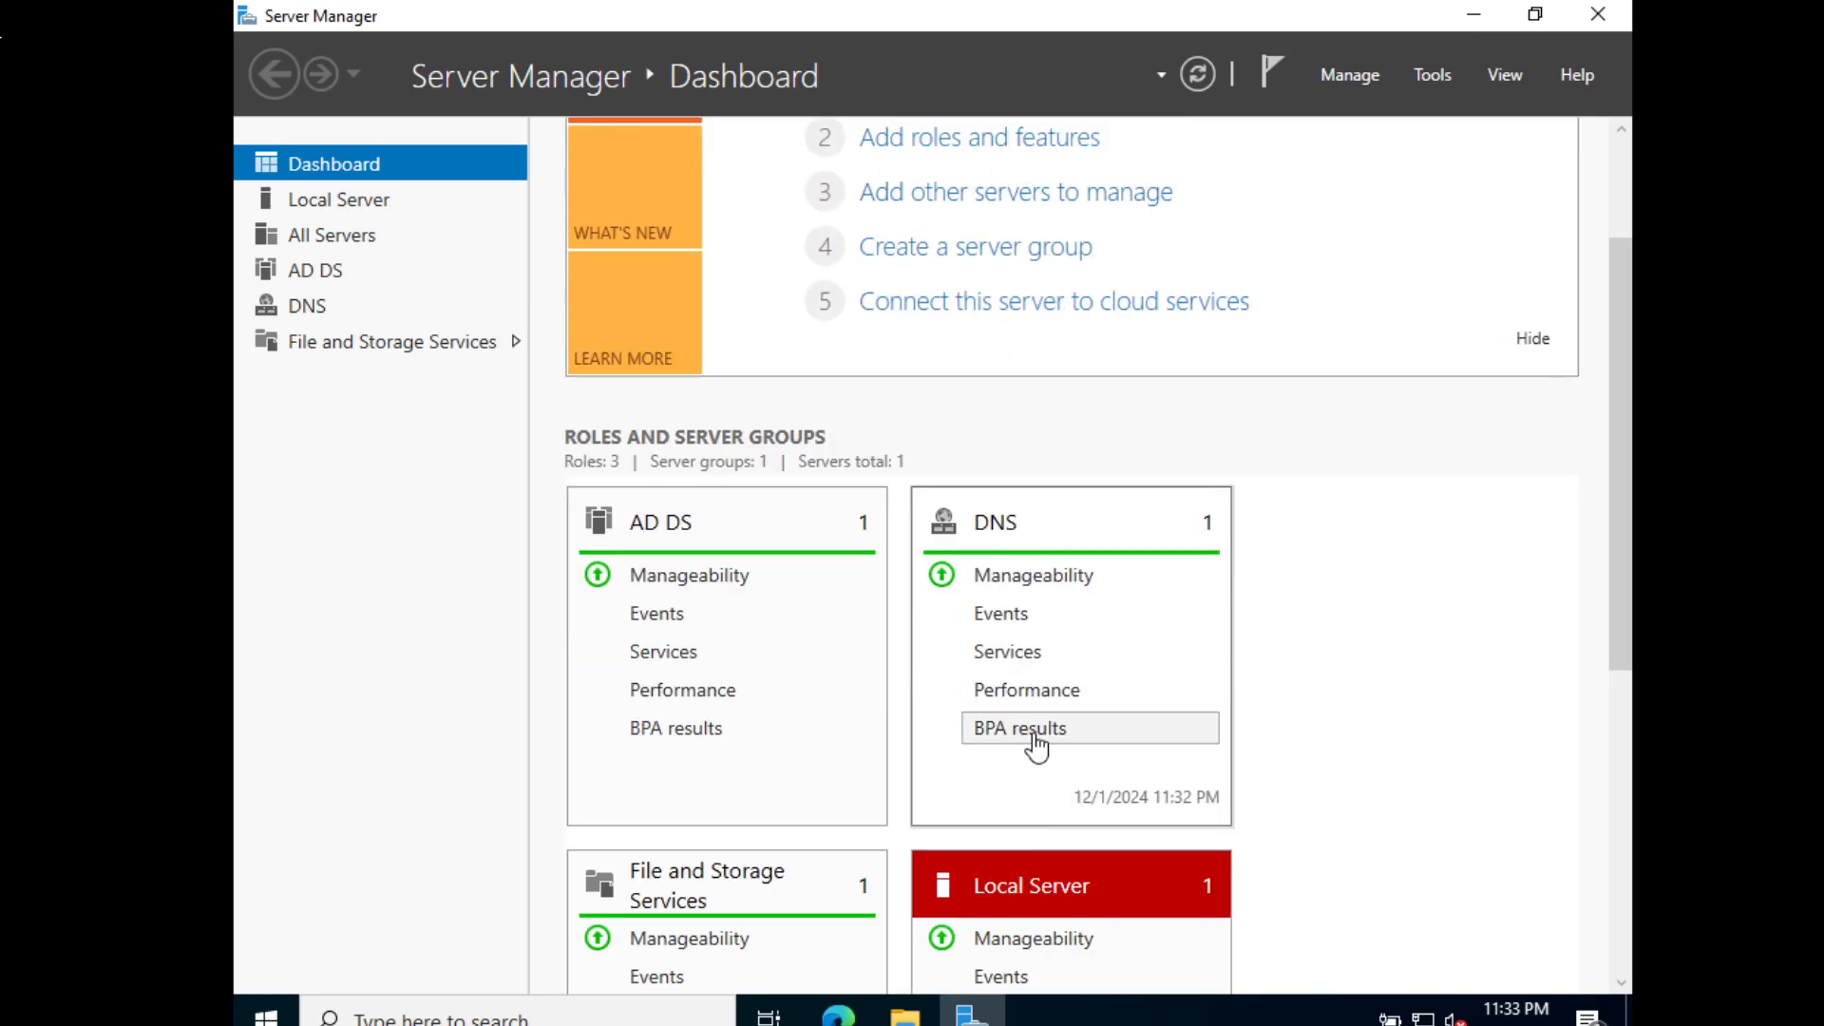
scroll(1035, 748, "up", 3)
left_click(369, 282)
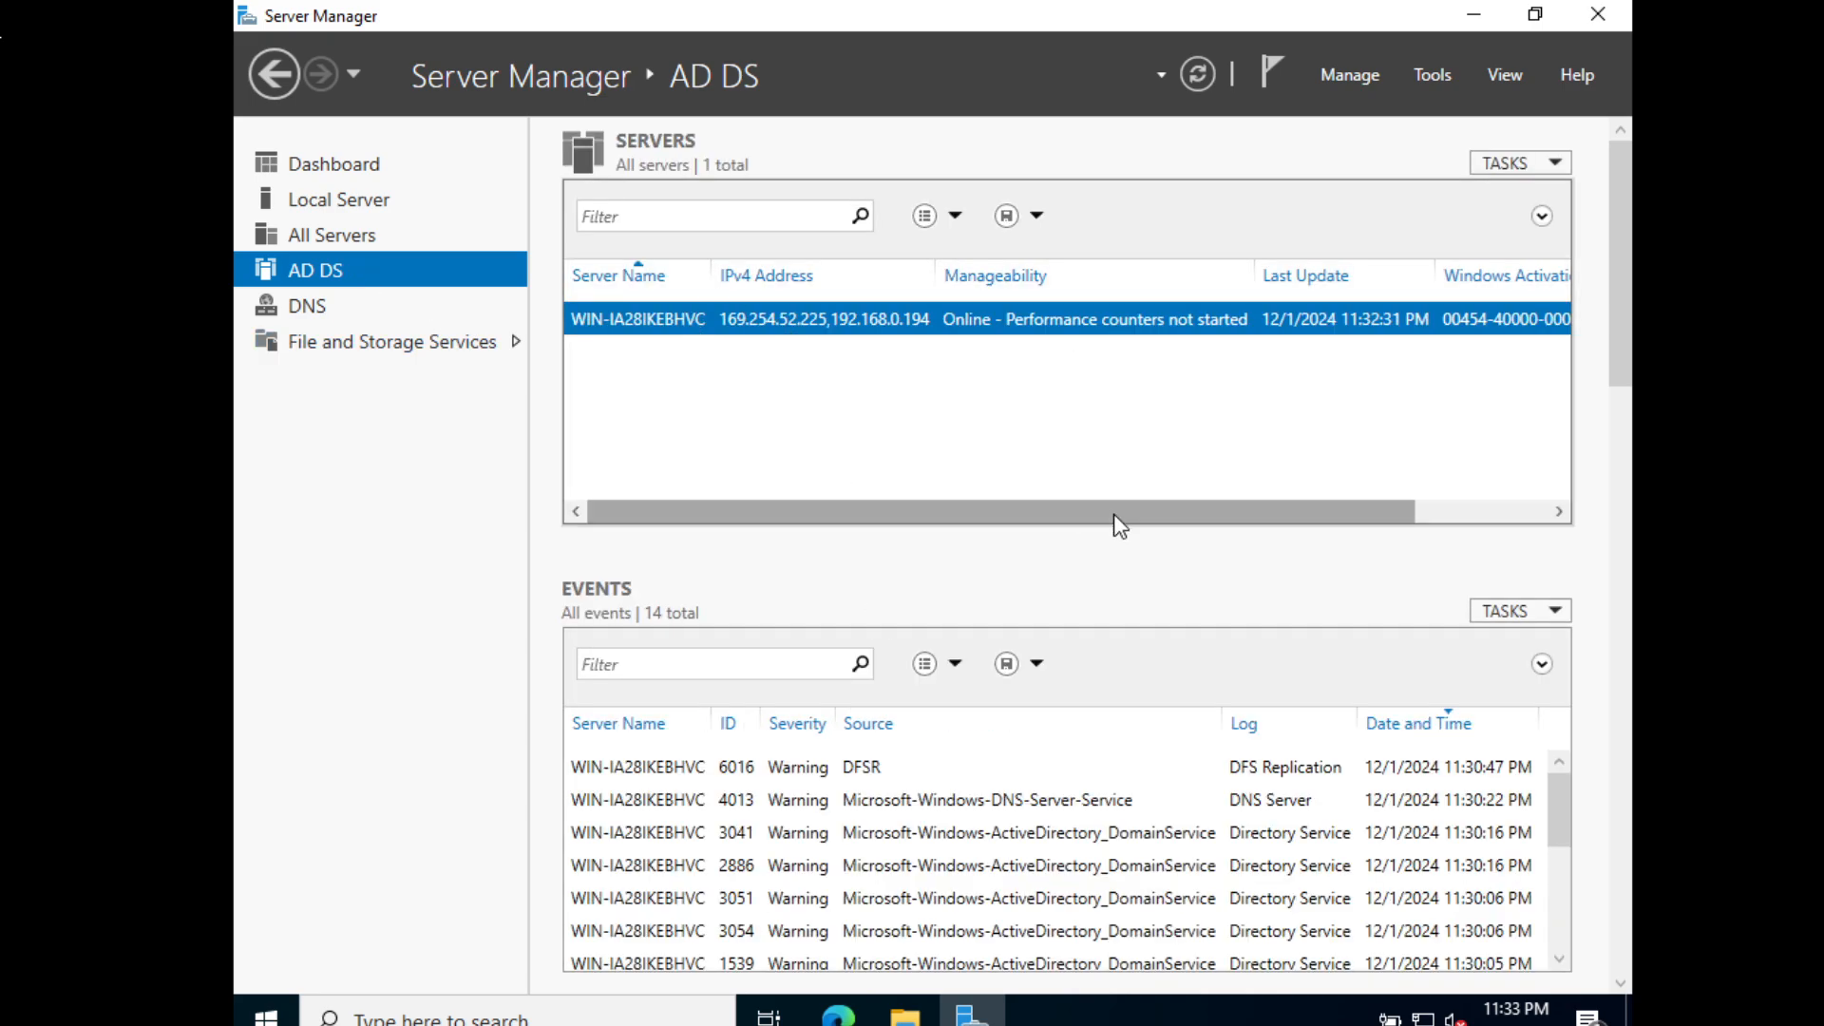
left_click_drag(1087, 517, 927, 561)
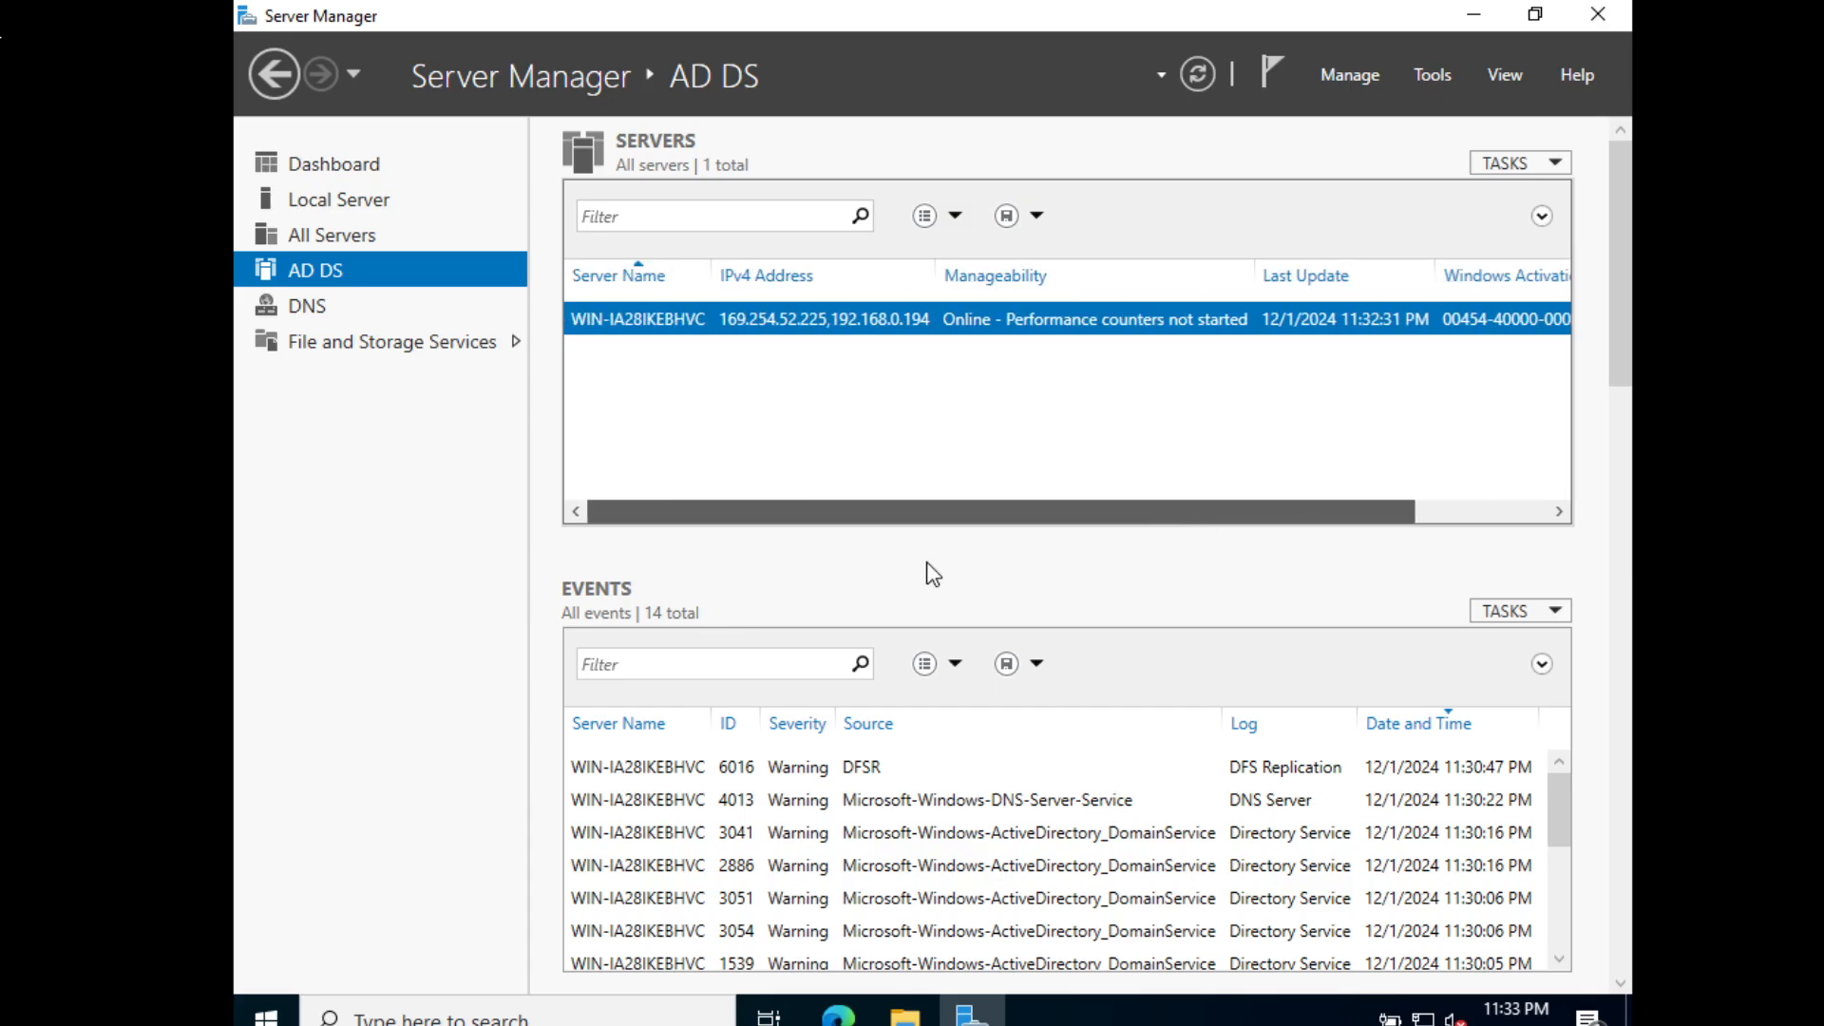